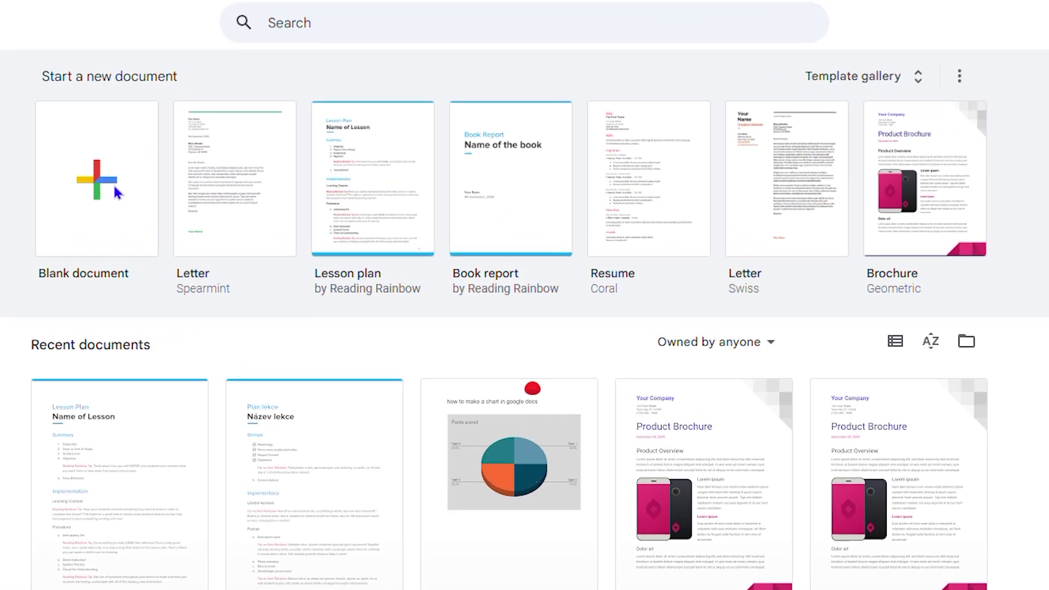
# Step: Create a blank Untitled document from the Docs home page
pyautogui.click(114, 187)
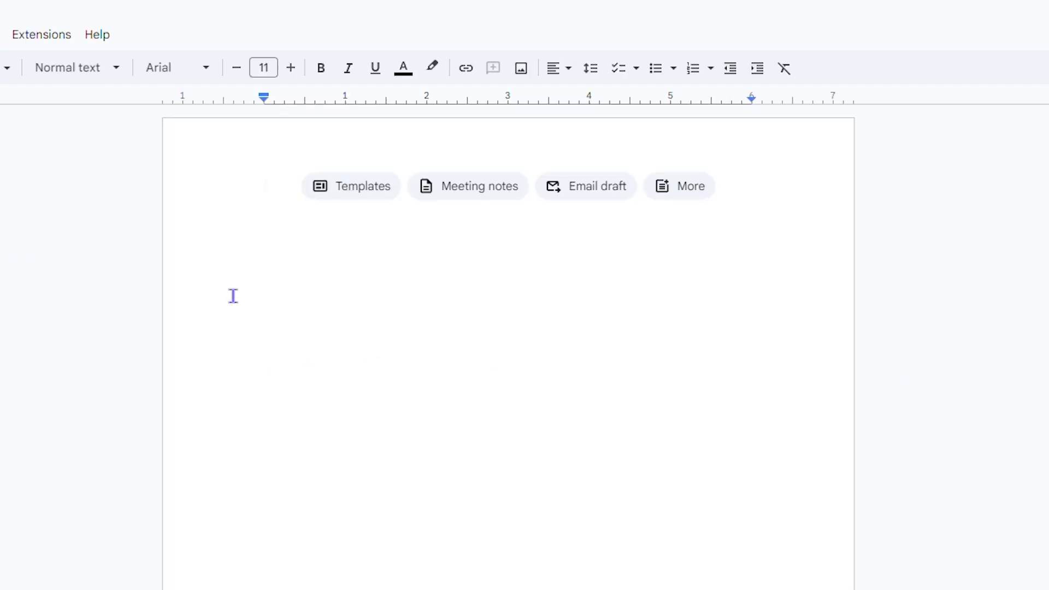
# Step: Start a new blank drawing from the Insert > Drawing menu
pyautogui.click(232, 54)
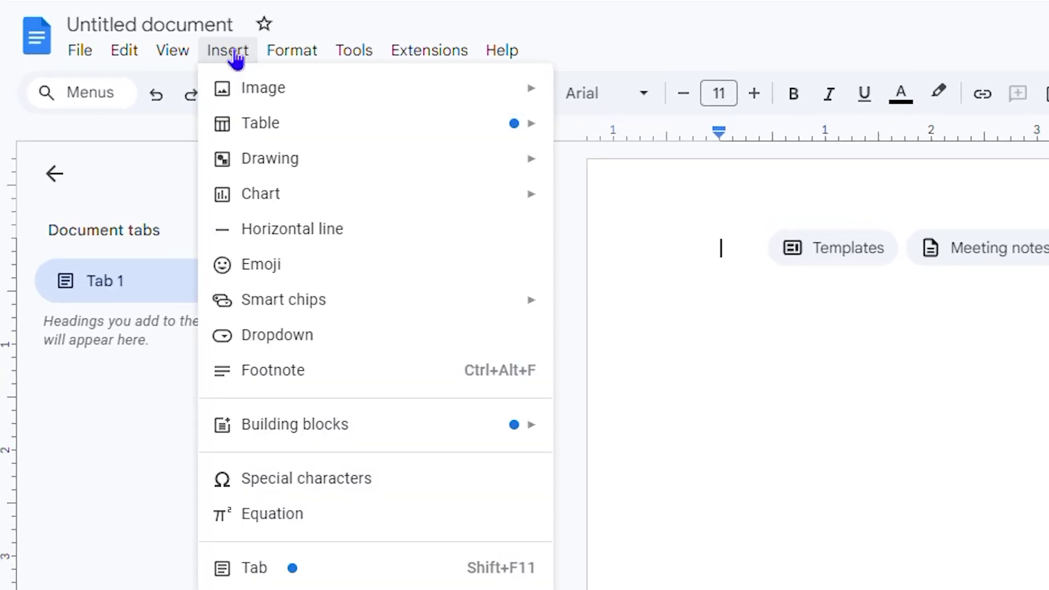
pyautogui.moveTo(290, 167)
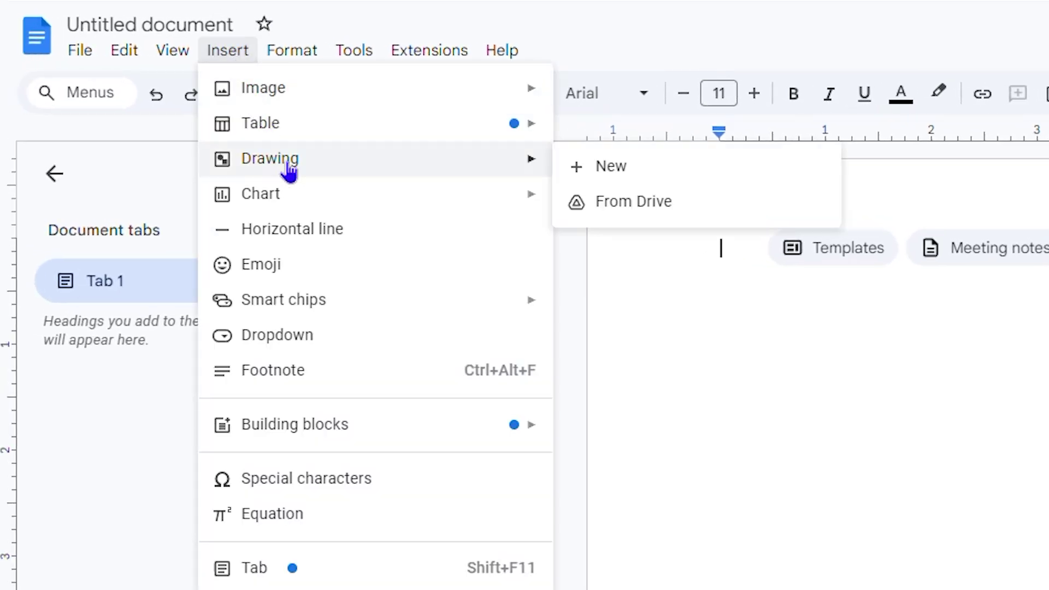
pyautogui.click(623, 169)
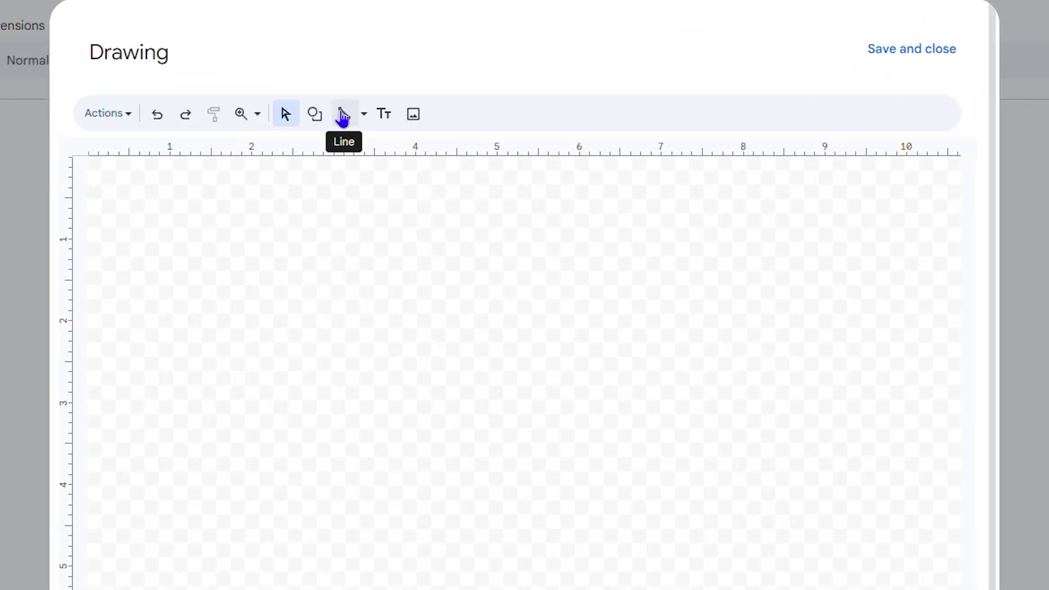
# Step: Draw a long horizontal arrow across the lower part of the canvas with the Arrow tool
pyautogui.click(343, 114)
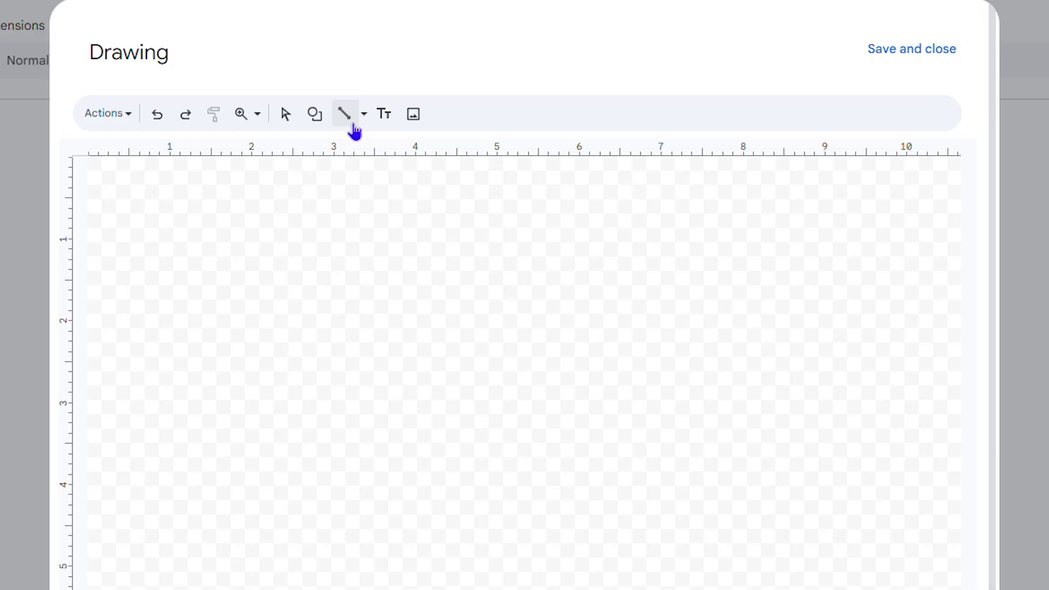
pyautogui.click(363, 116)
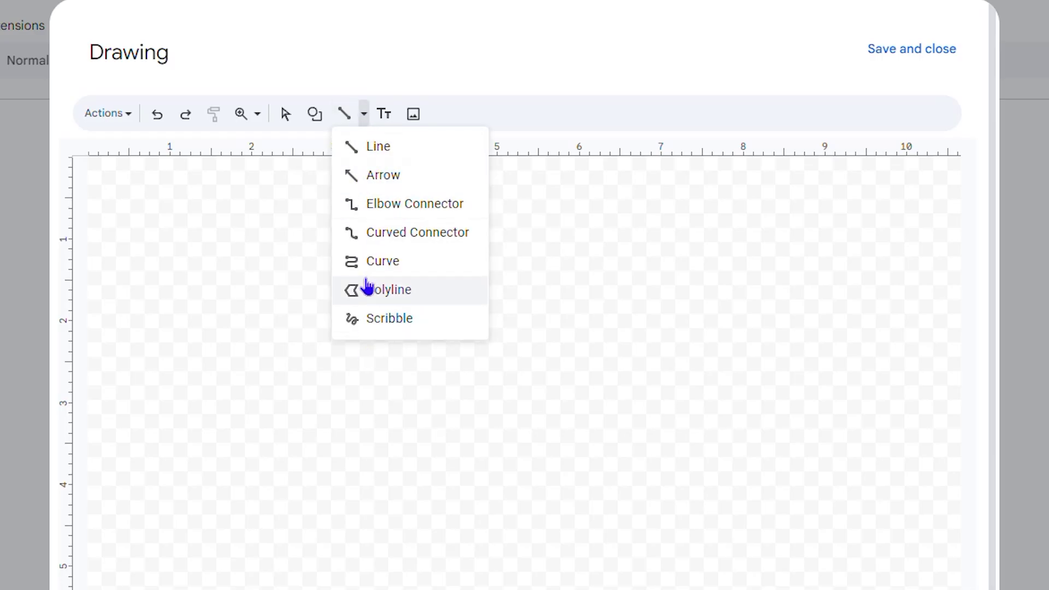
pyautogui.click(385, 176)
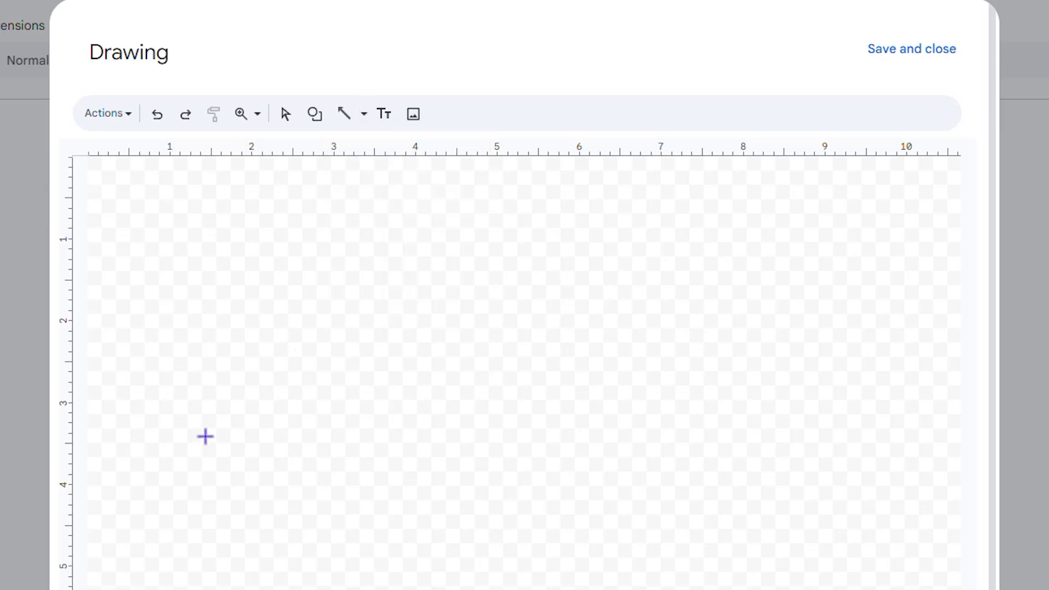
pyautogui.moveTo(90, 515)
pyautogui.mouseDown()
pyautogui.moveTo(888, 525)
pyautogui.moveTo(900, 517)
pyautogui.moveTo(900, 502)
pyautogui.moveTo(880, 499)
pyautogui.moveTo(880, 508)
pyautogui.moveTo(890, 447)
pyautogui.moveTo(892, 503)
pyautogui.moveTo(896, 416)
pyautogui.moveTo(906, 515)
pyautogui.mouseUp()
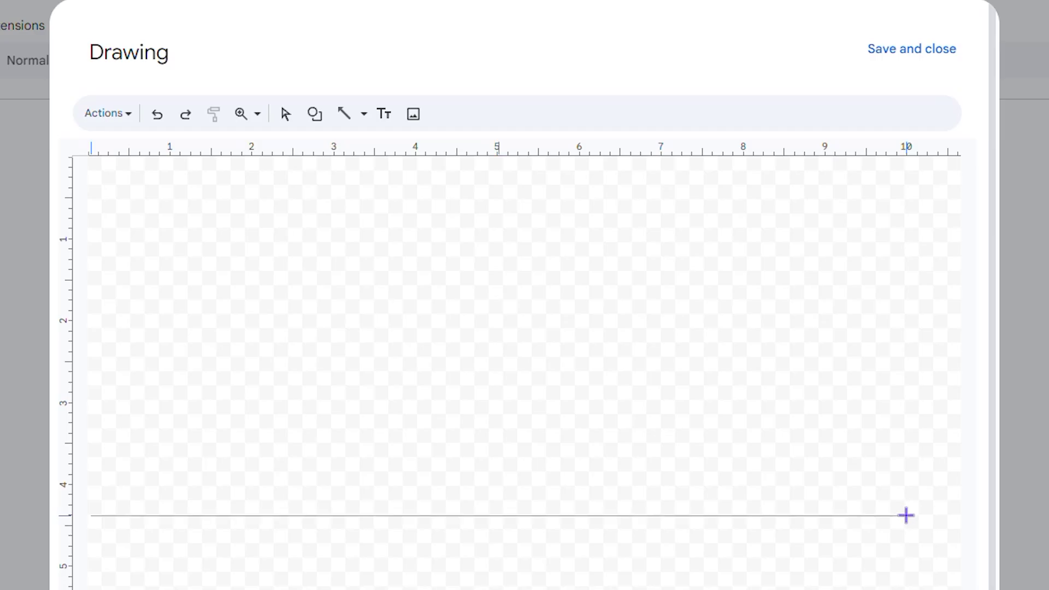
pyautogui.moveTo(905, 515); pyautogui.dragTo(906, 515)
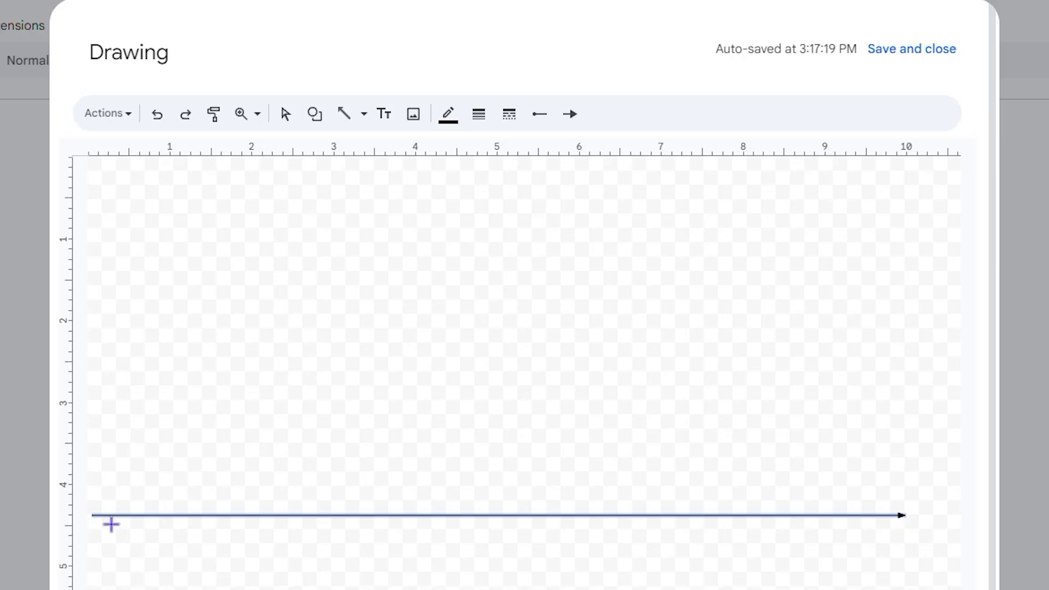
# Step: Give the arrow a left arrowhead, a much heavier line weight and a dark red colour
pyautogui.click(546, 121)
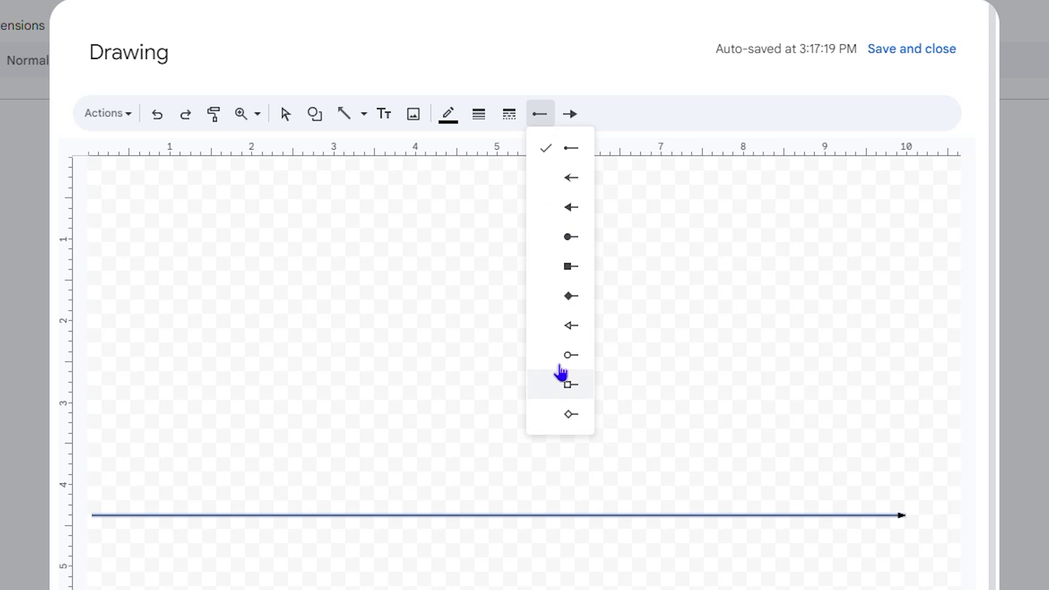
pyautogui.click(573, 214)
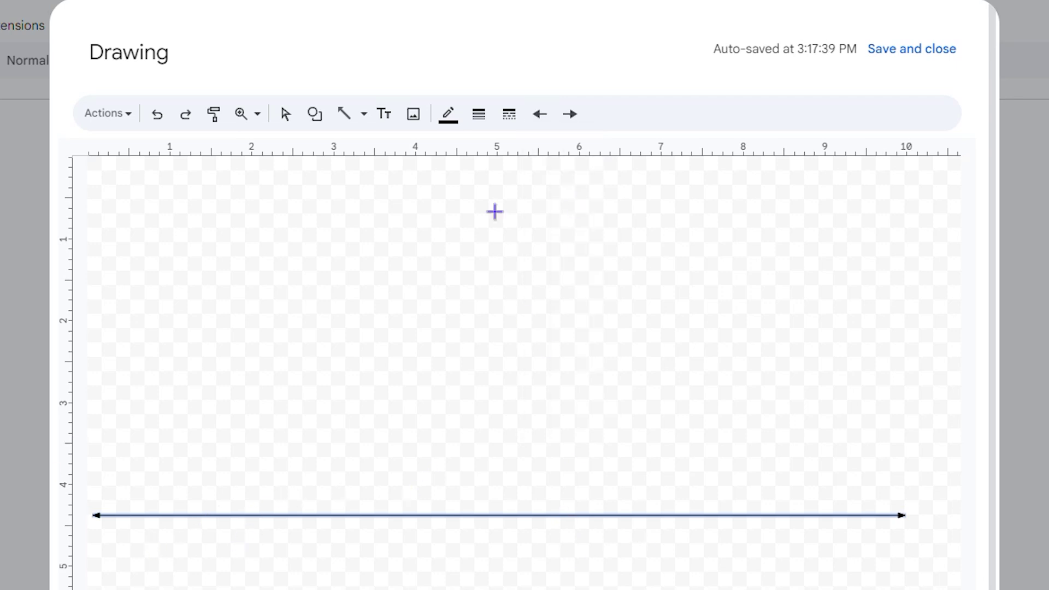
pyautogui.click(480, 119)
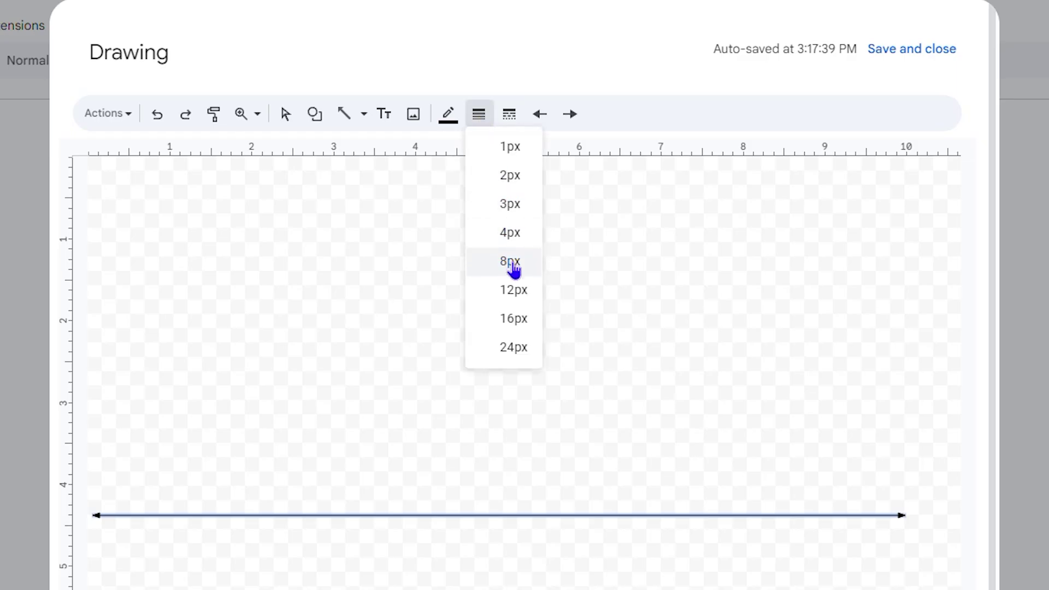
pyautogui.click(510, 231)
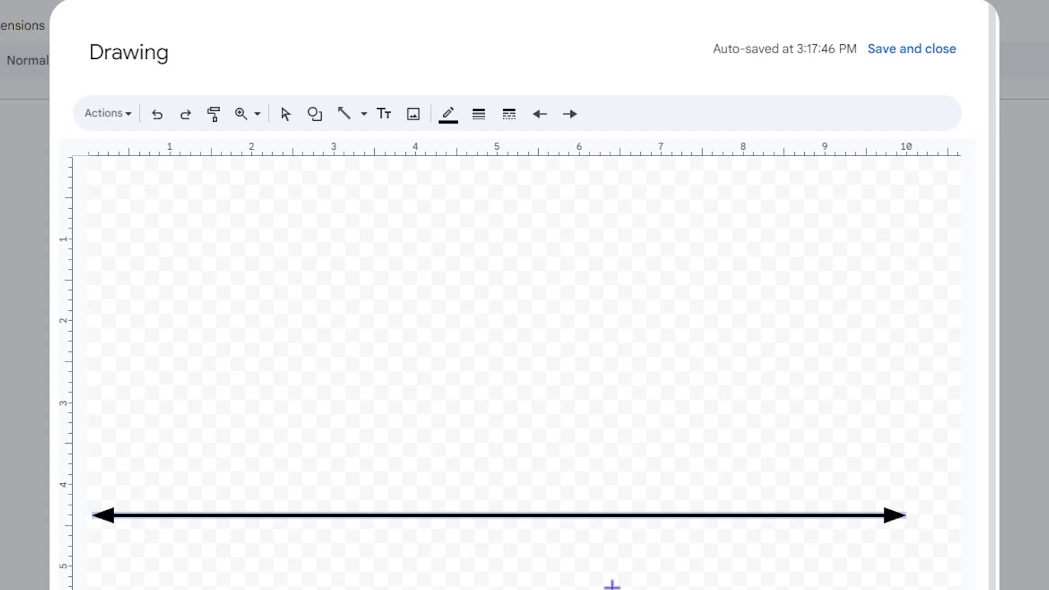
pyautogui.click(445, 121)
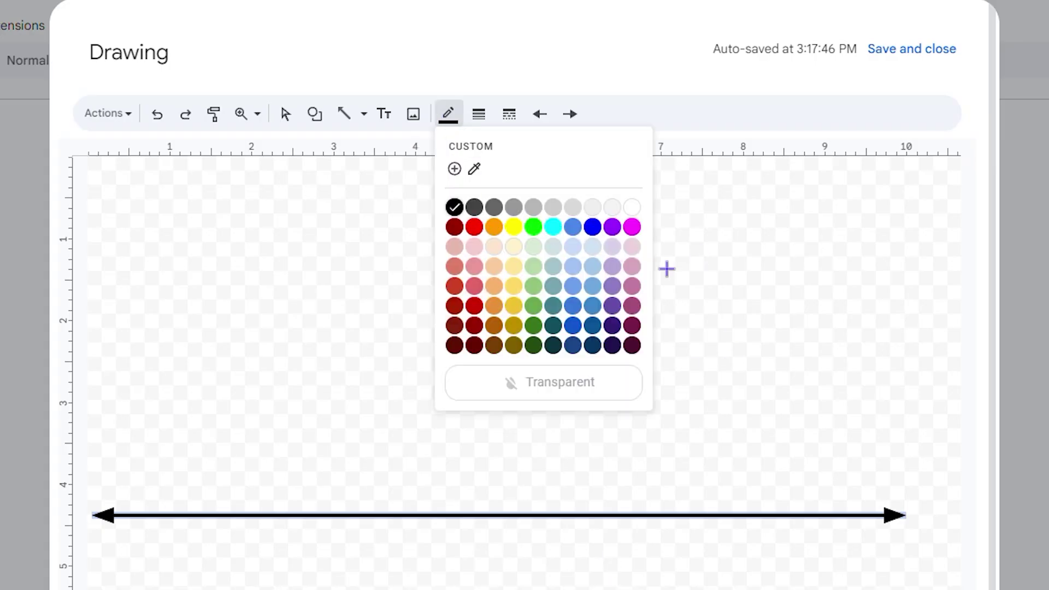
pyautogui.click(611, 268)
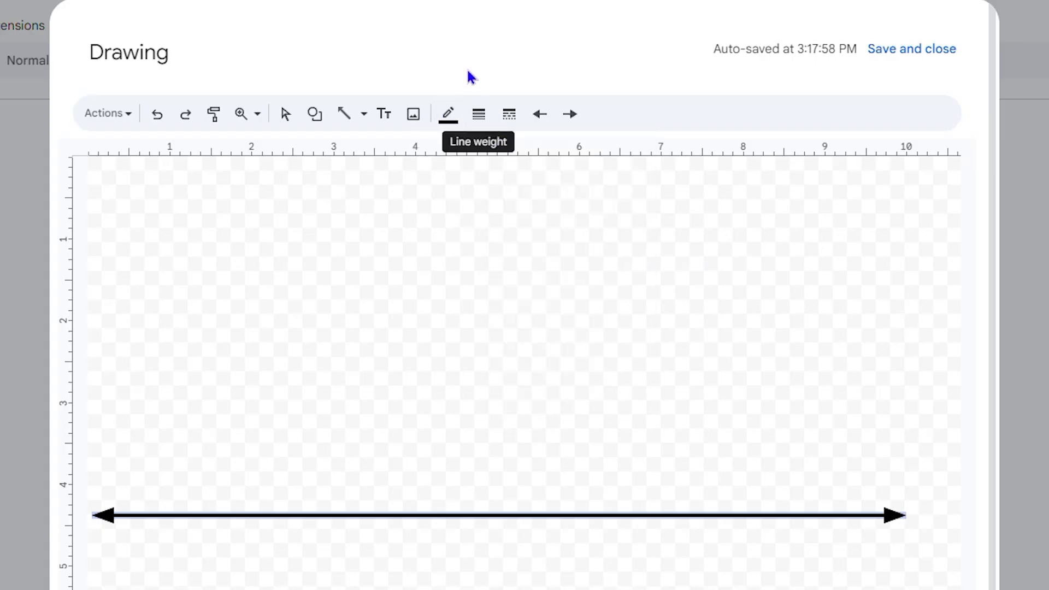
pyautogui.click(449, 122)
pyautogui.click(454, 227)
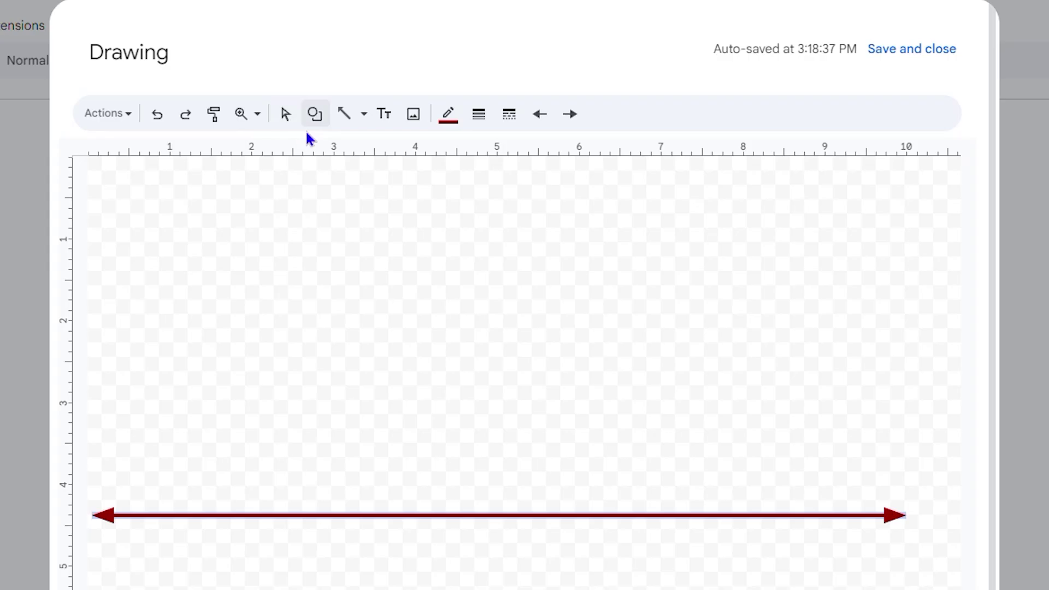
# Step: Draw a vertical marker line up from the arrow's left part, with no arrowhead at its base
pyautogui.click(362, 116)
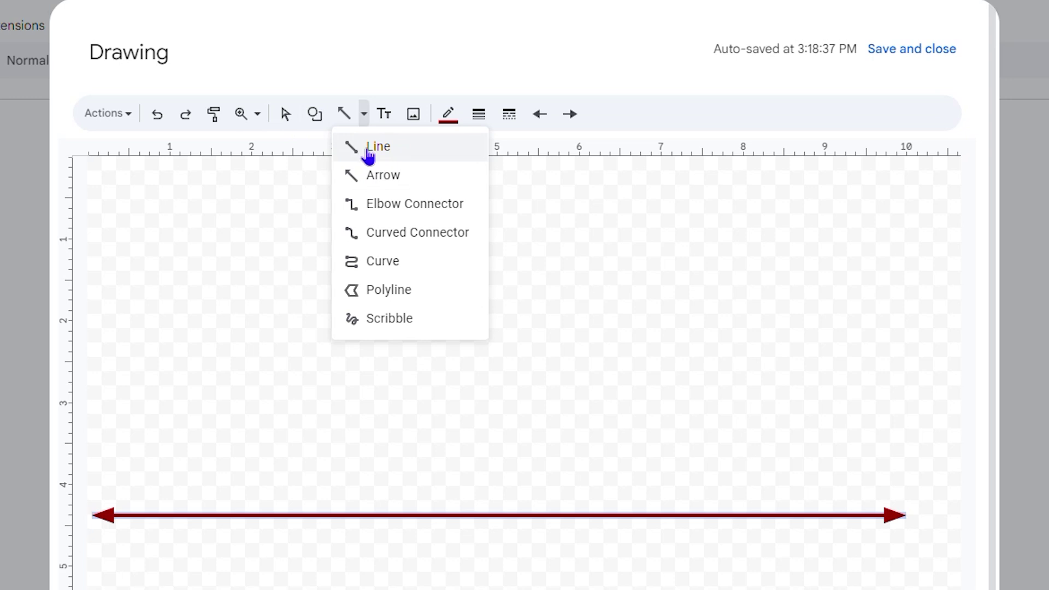
pyautogui.click(369, 155)
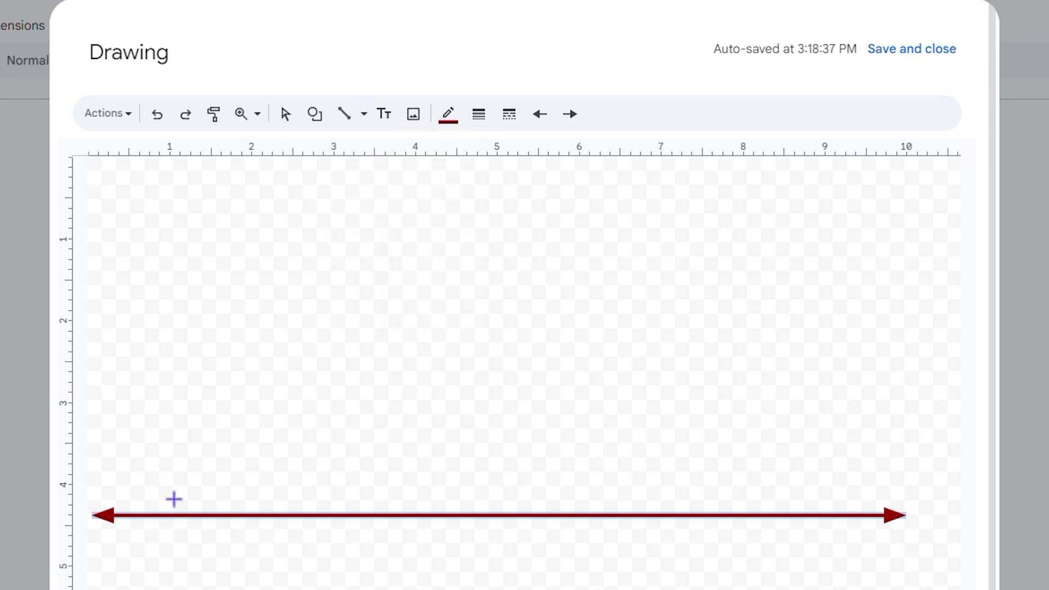
pyautogui.moveTo(182, 514); pyautogui.dragTo(183, 401)
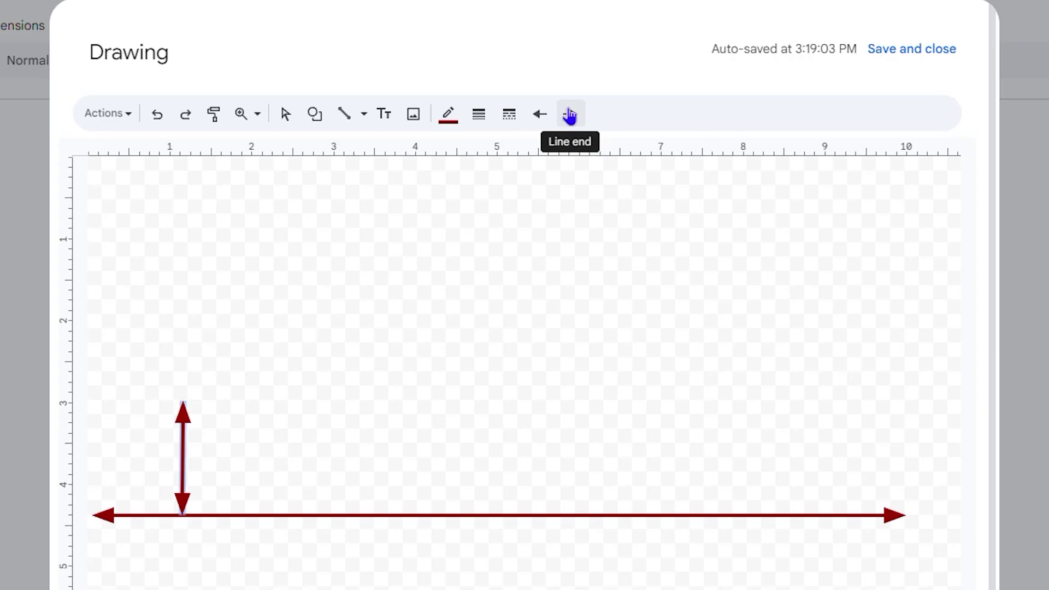
pyautogui.click(541, 116)
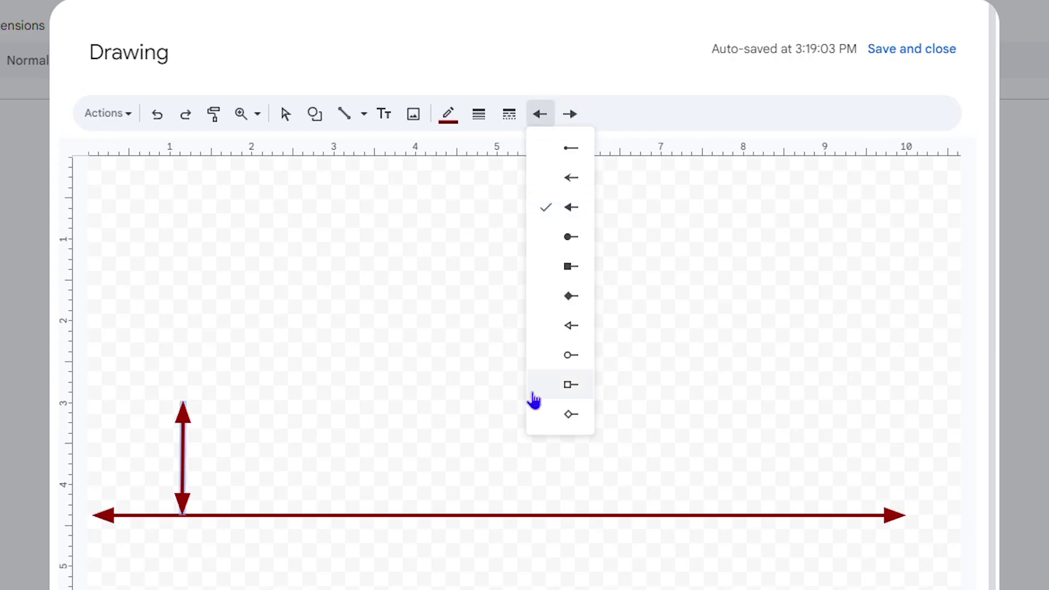
pyautogui.click(542, 120)
pyautogui.click(542, 120)
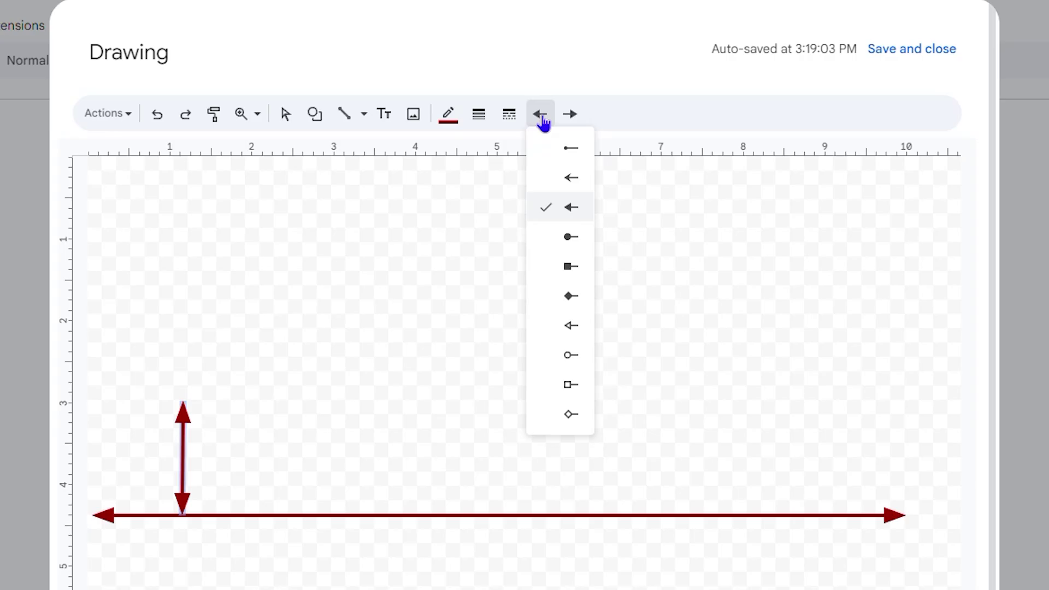
pyautogui.click(572, 148)
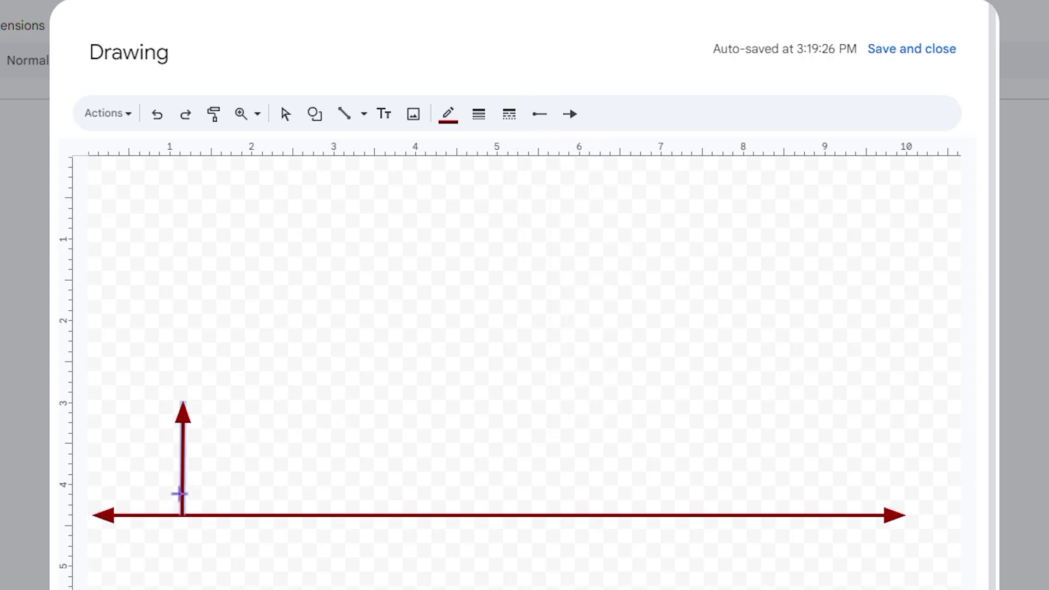
# Step: Cap the marker line's top end with a hollow square tip
pyautogui.click(574, 119)
pyautogui.click(604, 267)
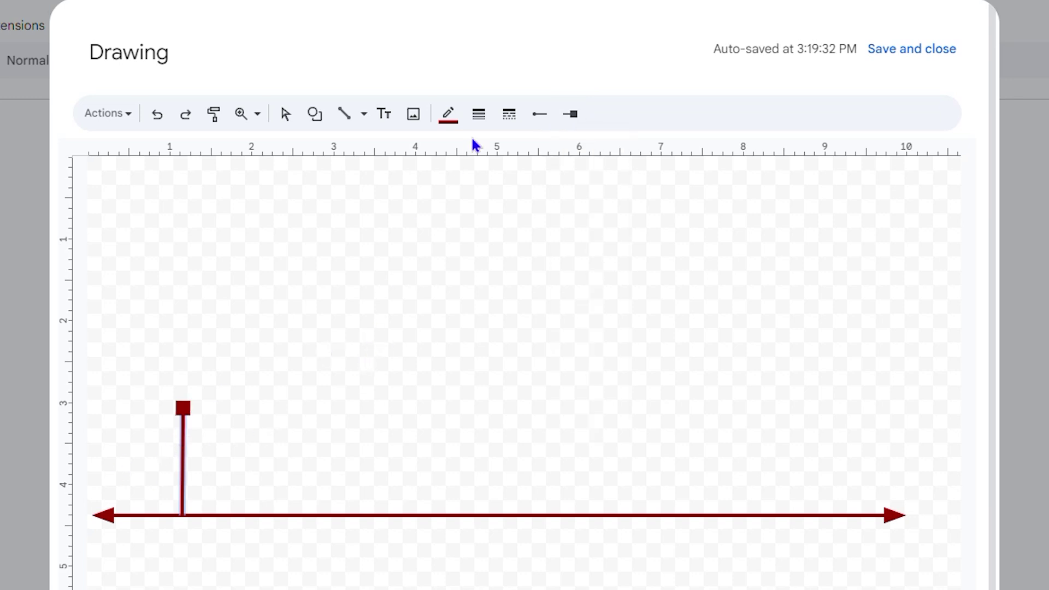
pyautogui.click(570, 122)
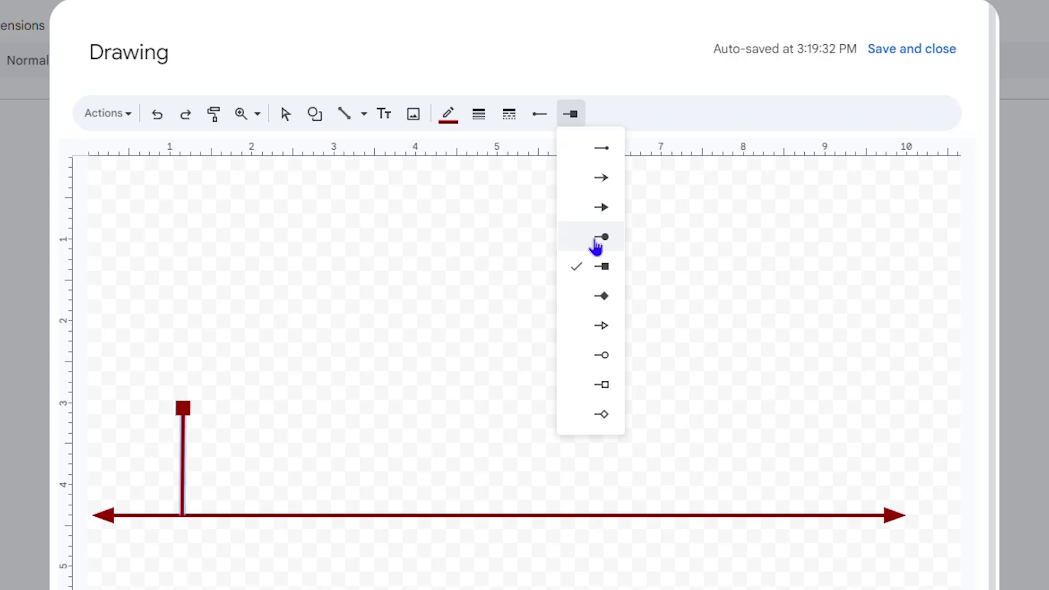
pyautogui.click(601, 393)
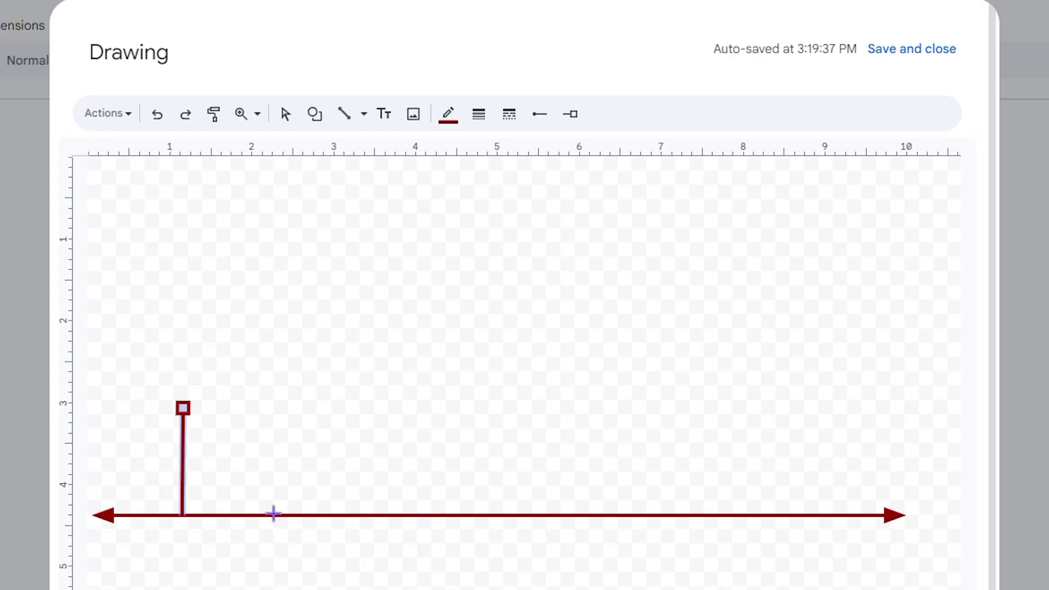
# Step: Draw two more marker lines, then delete both extras
pyautogui.moveTo(279, 511); pyautogui.dragTo(280, 407)
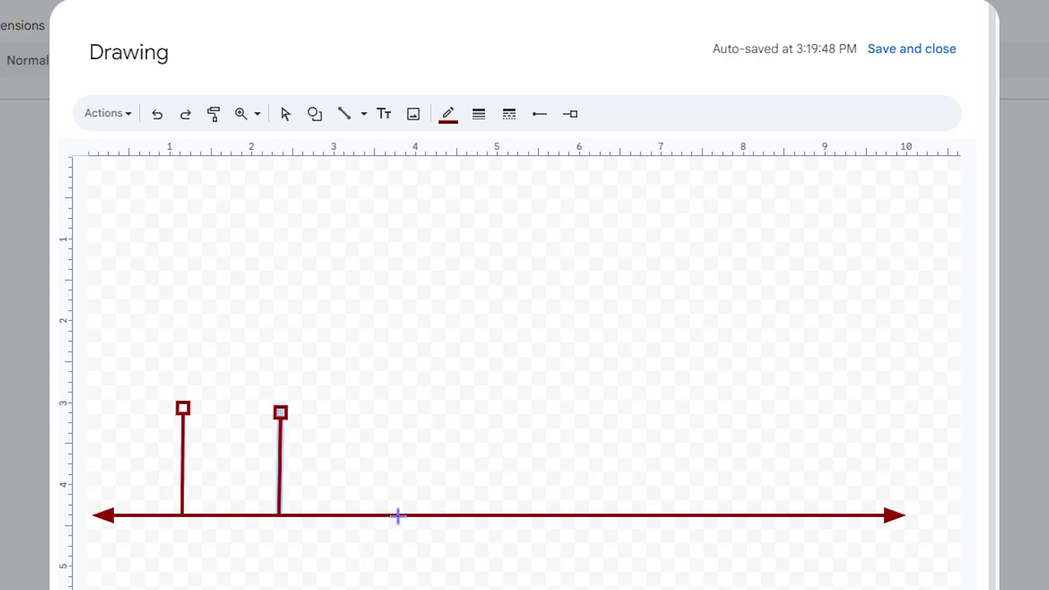
pyautogui.moveTo(377, 514); pyautogui.dragTo(379, 419)
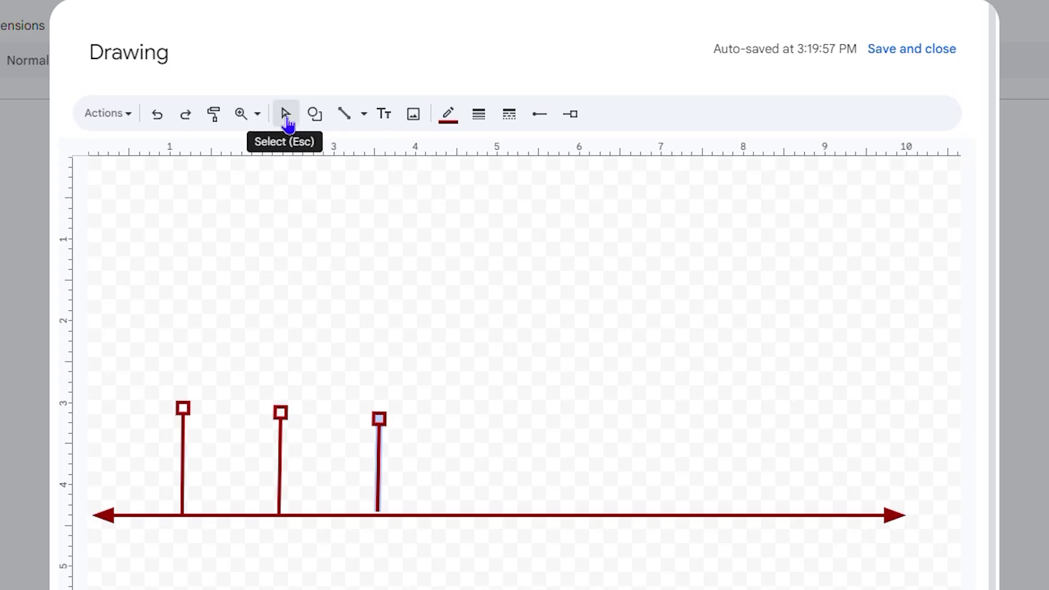
pyautogui.click(286, 117)
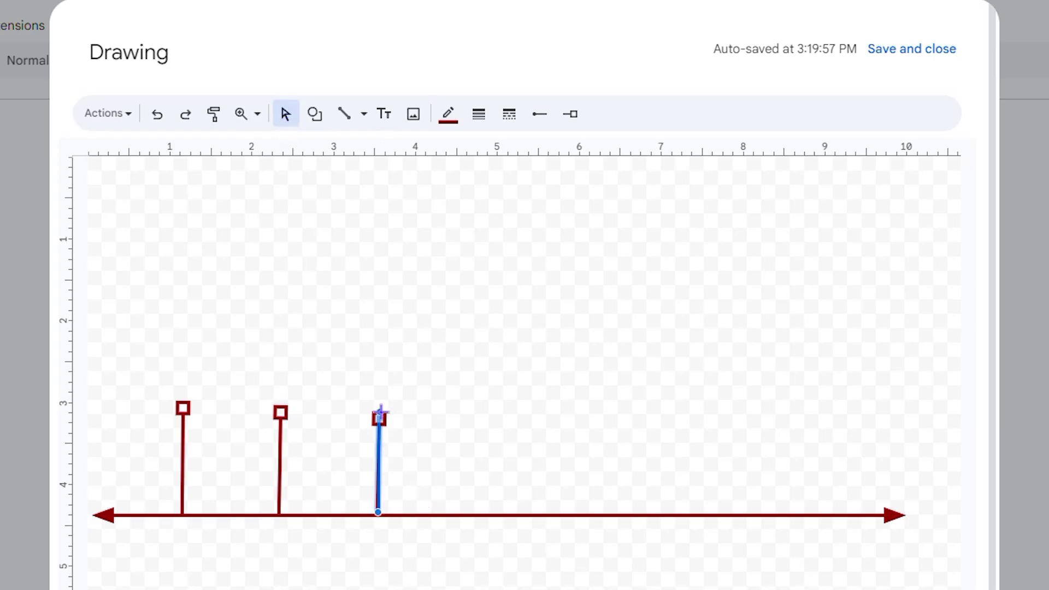
pyautogui.moveTo(379, 444)
pyautogui.mouseDown()
pyautogui.moveTo(349, 447)
pyautogui.moveTo(373, 448)
pyautogui.mouseUp()
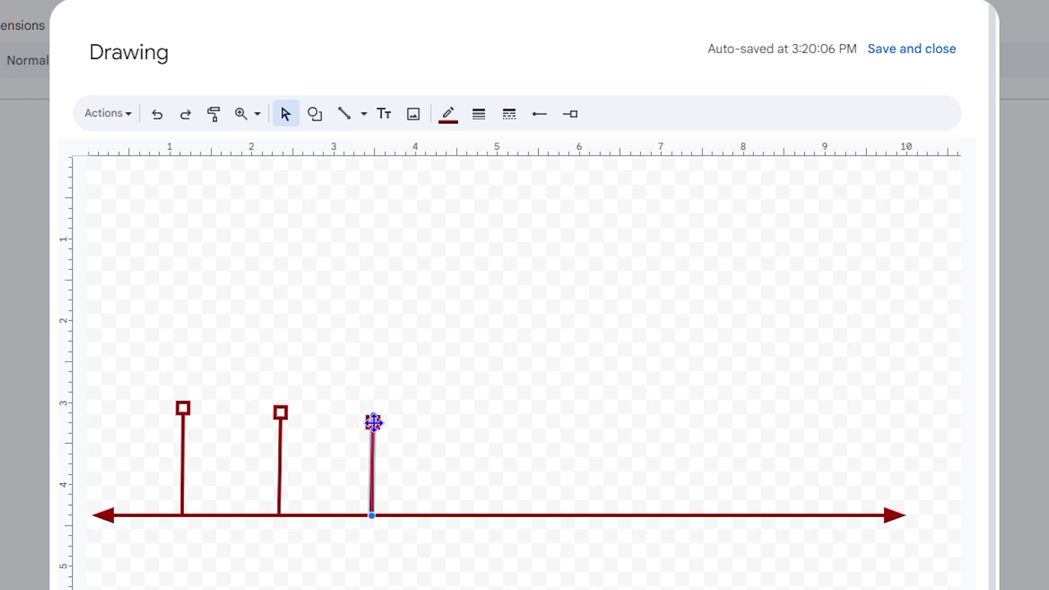
pyautogui.press('Delete')
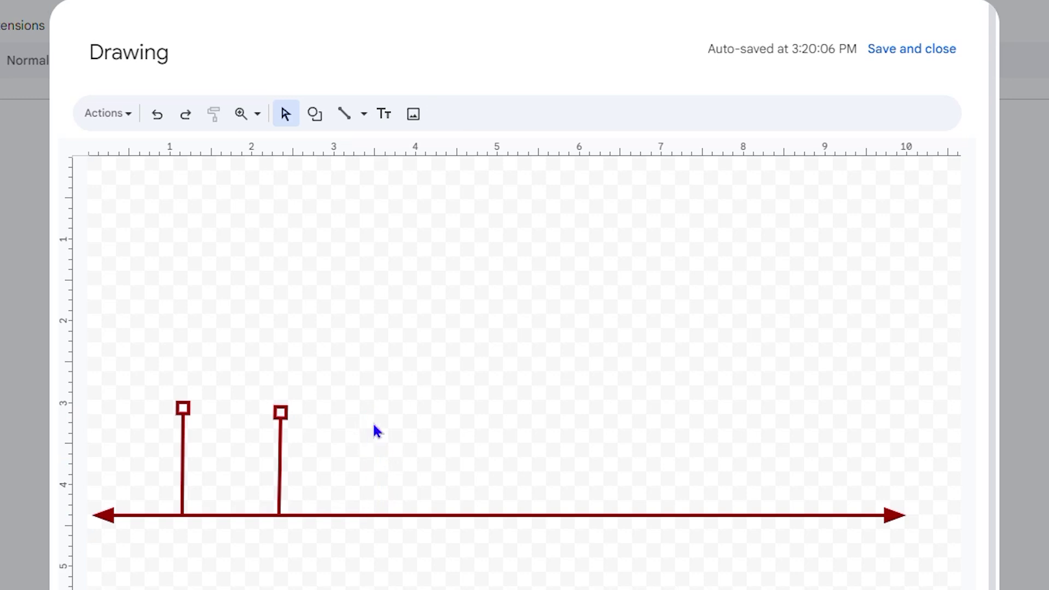
pyautogui.click(280, 452)
pyautogui.press('Delete')
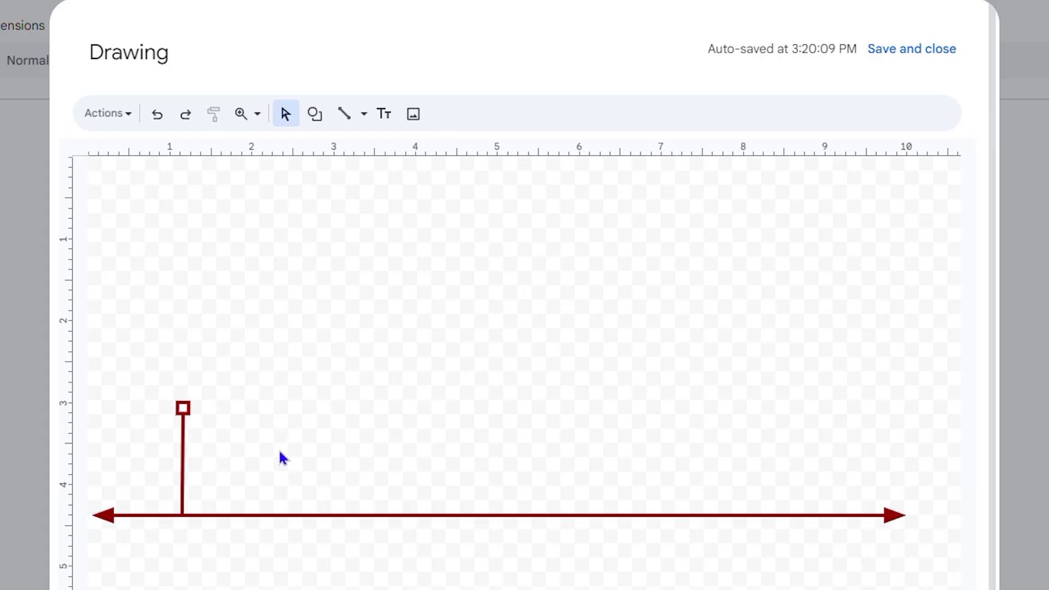
# Step: Paste two copies of the square-tipped marker and space them rightward along the arrow
pyautogui.click(182, 420)
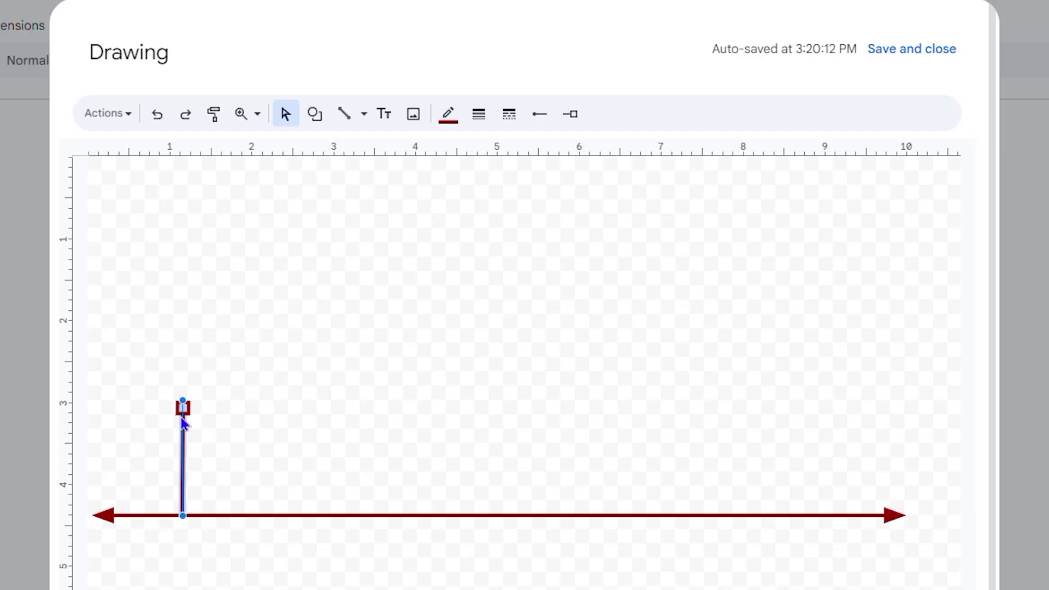
pyautogui.click(300, 396)
pyautogui.hotkey('ctrl', 'v')
pyautogui.moveTo(192, 480); pyautogui.dragTo(266, 464)
pyautogui.hotkey('ctrl', 'v')
pyautogui.moveTo(208, 482); pyautogui.dragTo(346, 454)
pyautogui.click(450, 434)
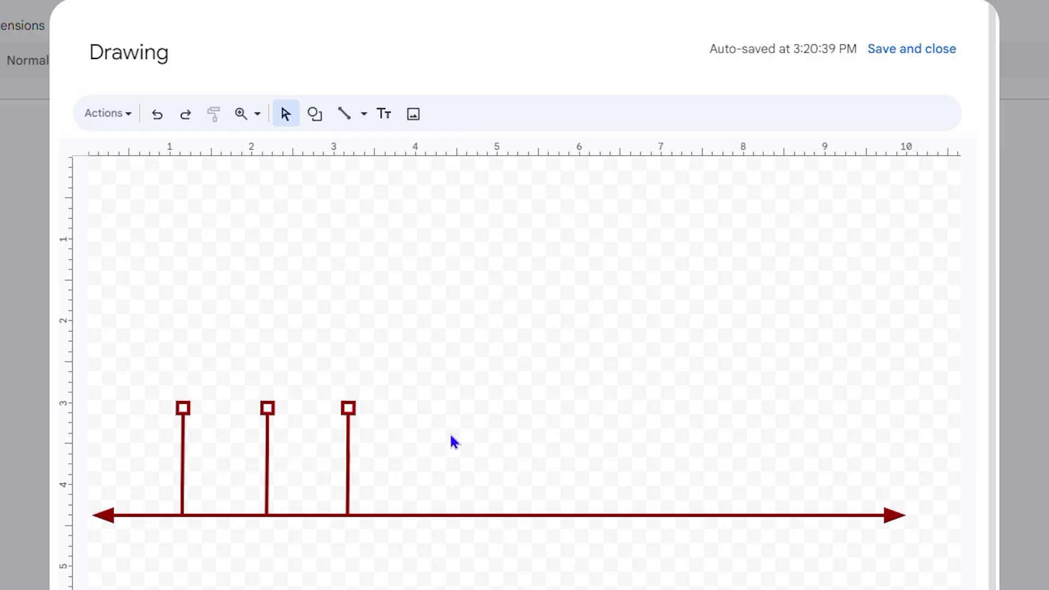
# Step: Paste further marker copies into the next evenly spaced positions, up to the 6-inch mark
pyautogui.hotkey('ctrl', 'v')
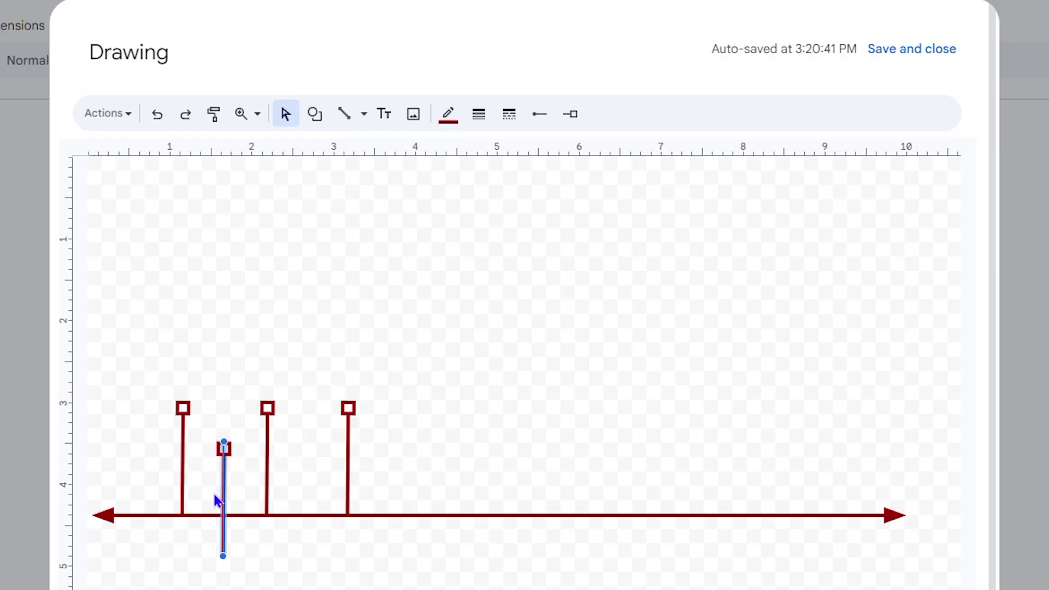
pyautogui.moveTo(226, 486); pyautogui.dragTo(430, 449)
pyautogui.click(537, 448)
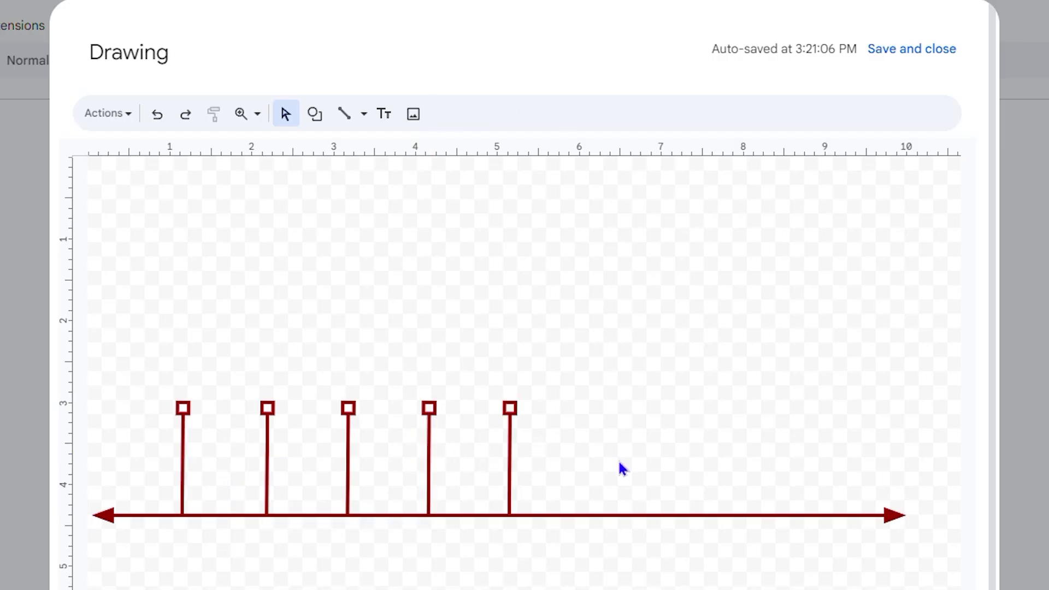
pyautogui.hotkey('ctrl', 'v')
pyautogui.moveTo(252, 551); pyautogui.dragTo(591, 479)
pyautogui.click(671, 470)
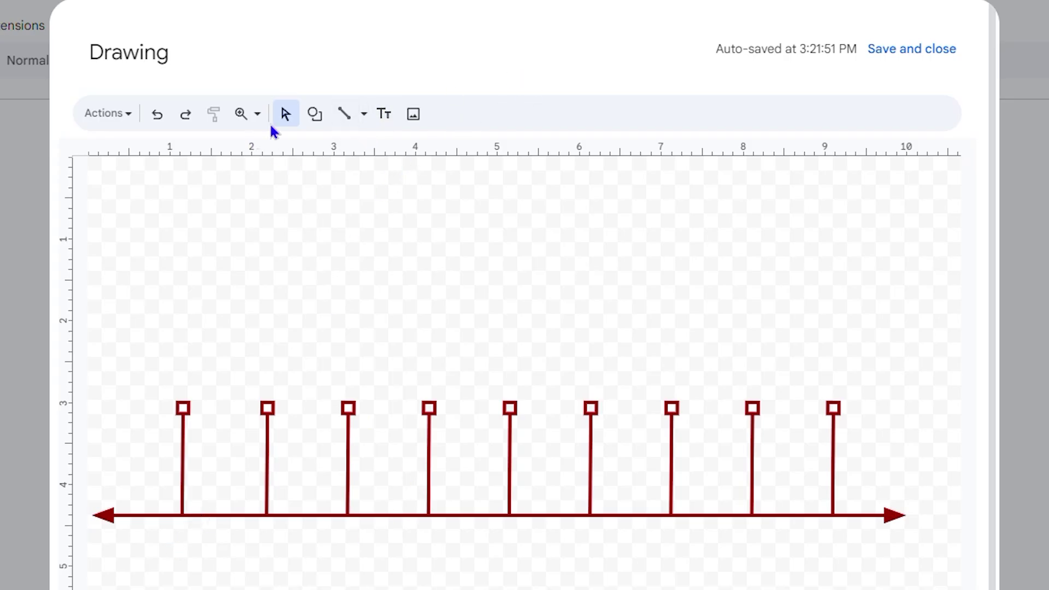
# Step: Draw a text box below the first marker and type 0
pyautogui.click(386, 115)
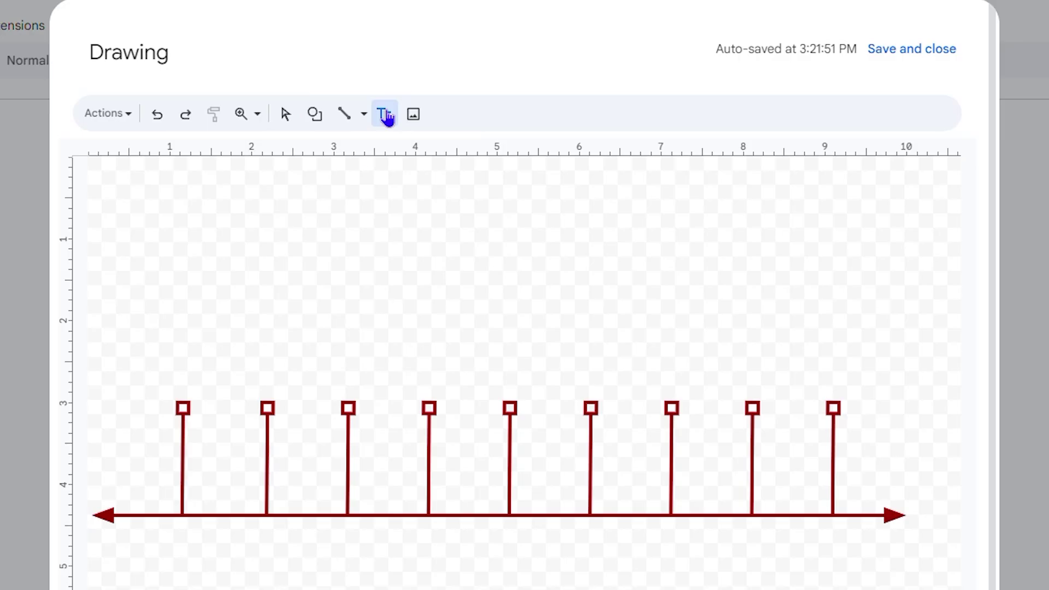
pyautogui.moveTo(161, 535); pyautogui.dragTo(198, 543)
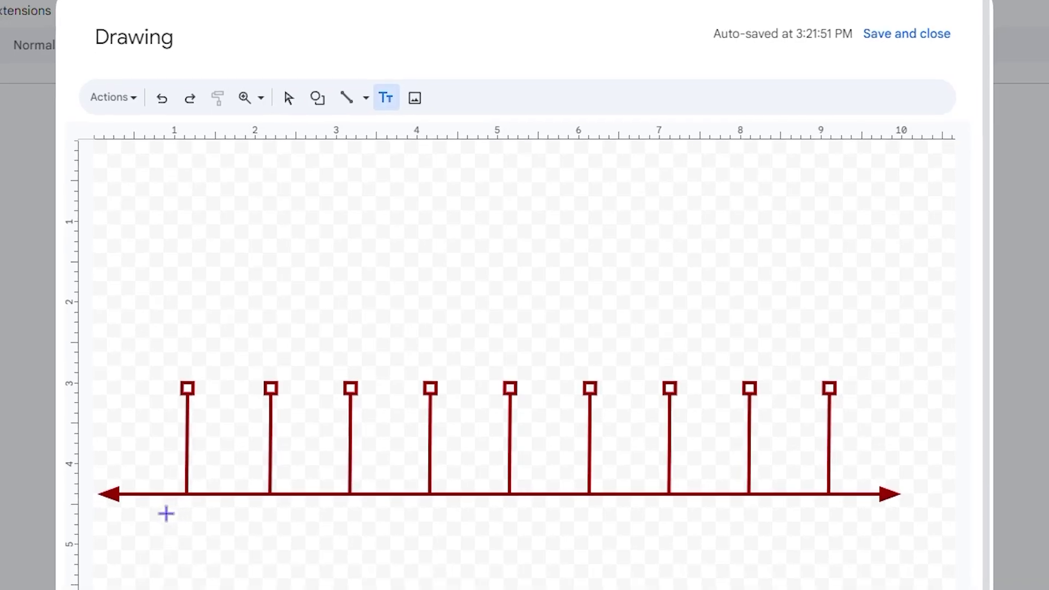
pyautogui.moveTo(206, 503); pyautogui.dragTo(211, 534)
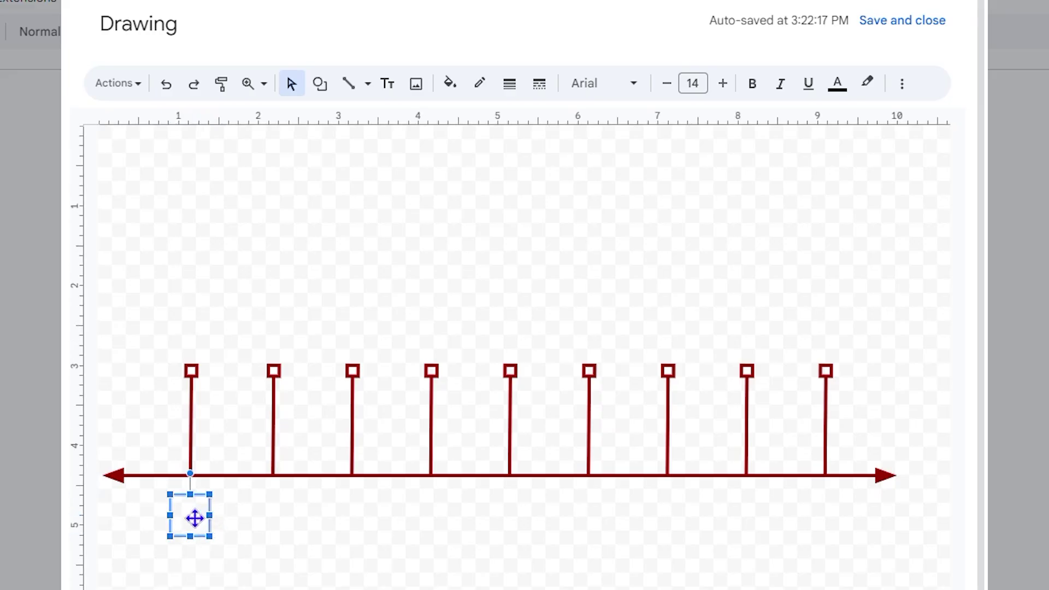
pyautogui.click(191, 515)
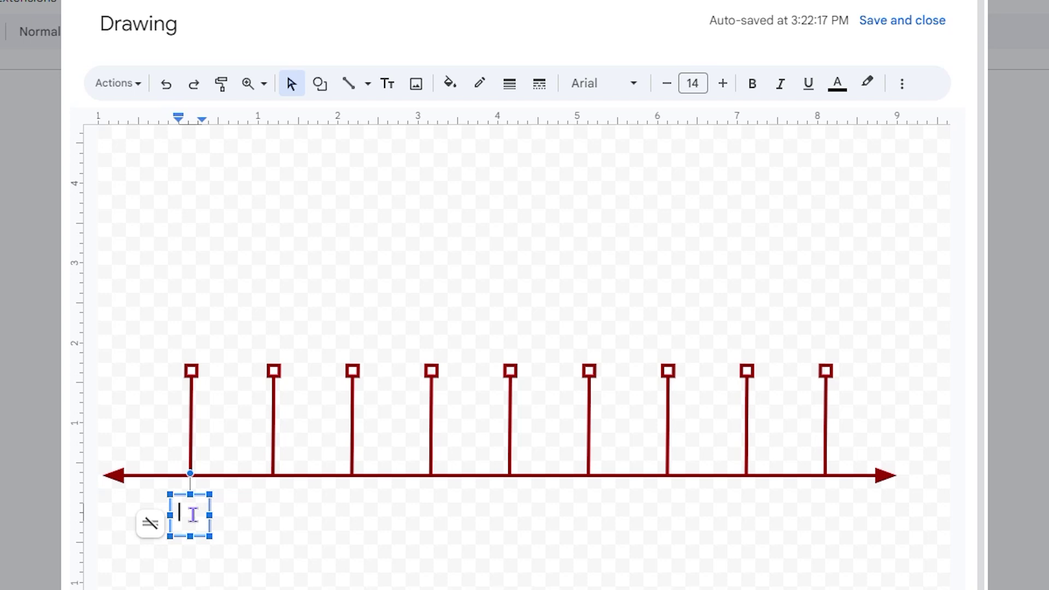
pyautogui.write('0')
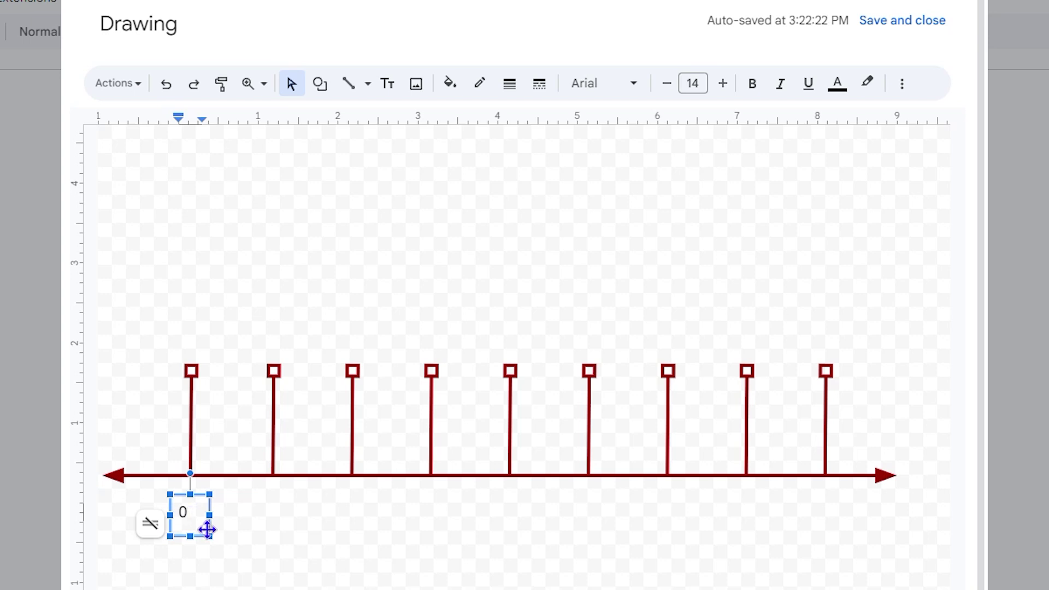
# Step: Make the 0 bold and increase its font size to 20
pyautogui.moveTo(192, 514); pyautogui.dragTo(170, 512)
pyautogui.click(752, 84)
pyautogui.click(723, 85)
pyautogui.click(722, 84)
pyautogui.click(723, 85)
pyautogui.click(724, 85)
pyautogui.click(723, 86)
pyautogui.click(724, 85)
pyautogui.click(724, 85)
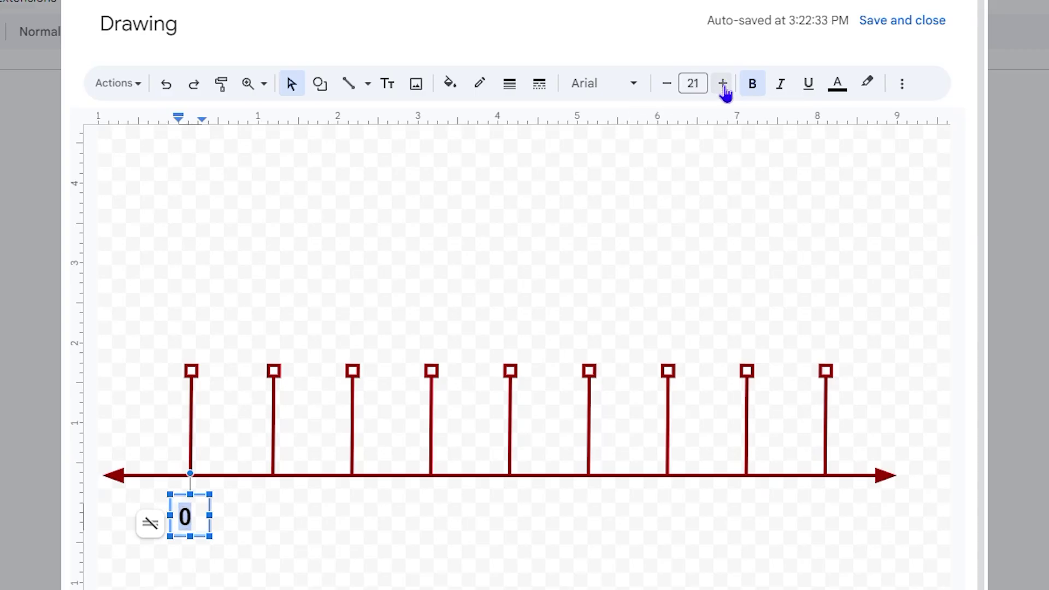
# Step: Move the 0 box so it lines up under the first marker
pyautogui.click(249, 551)
pyautogui.click(188, 529)
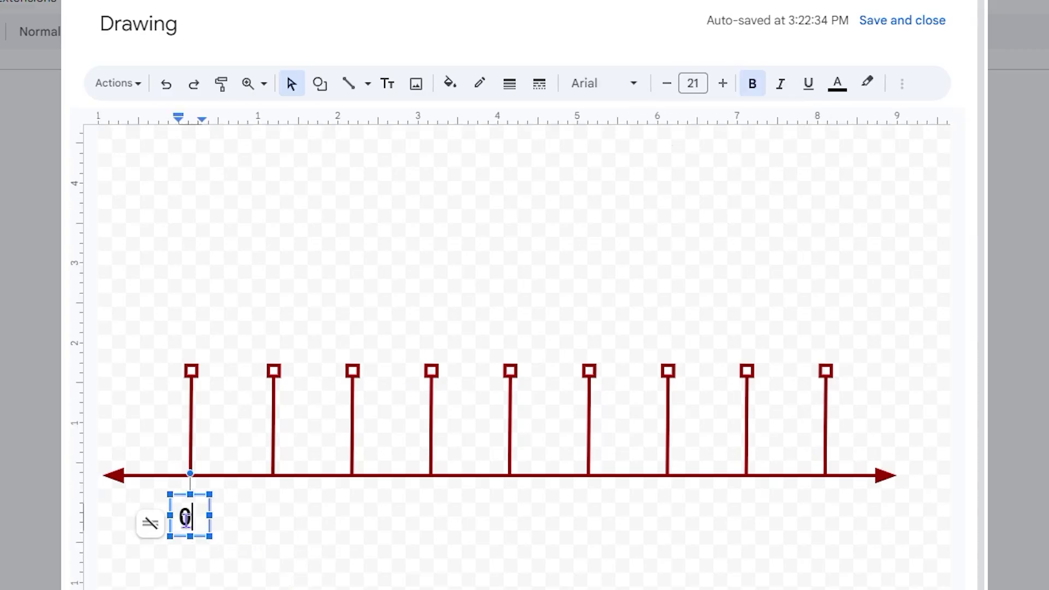
pyautogui.click(211, 530)
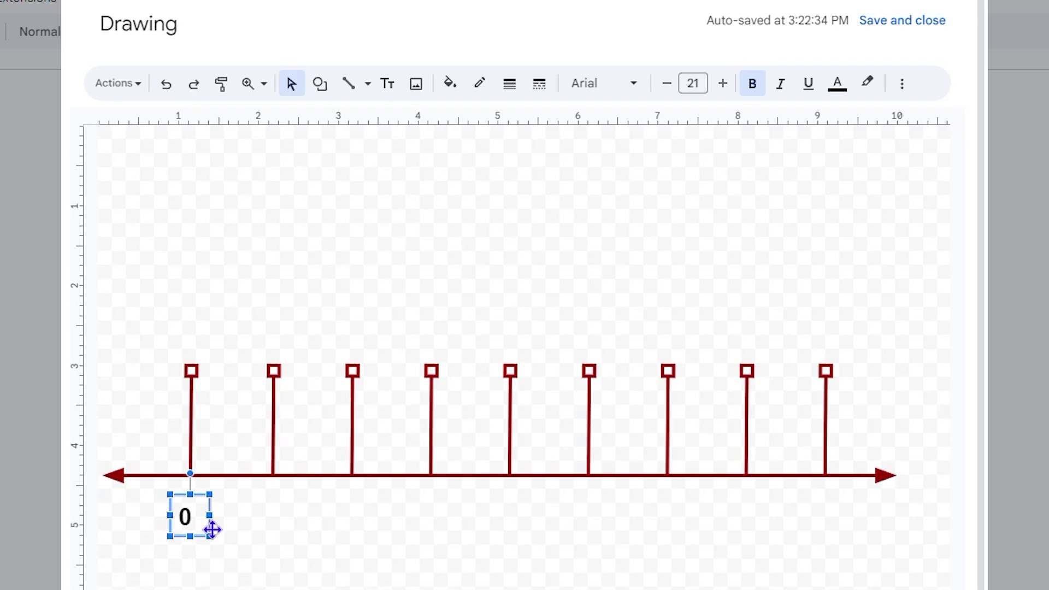
pyautogui.moveTo(222, 534); pyautogui.dragTo(215, 530)
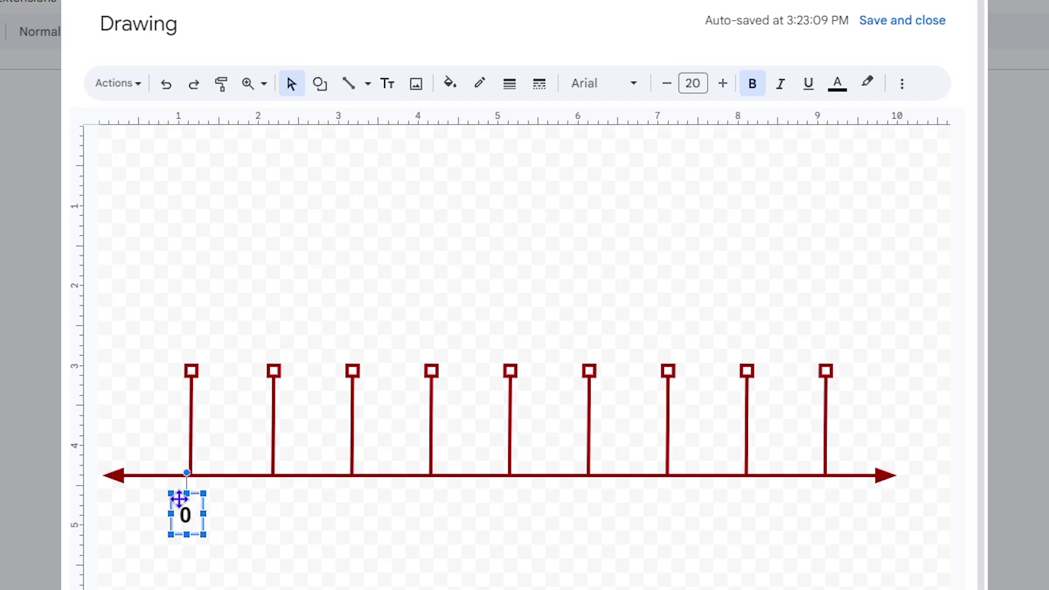
pyautogui.moveTo(183, 494); pyautogui.dragTo(193, 491)
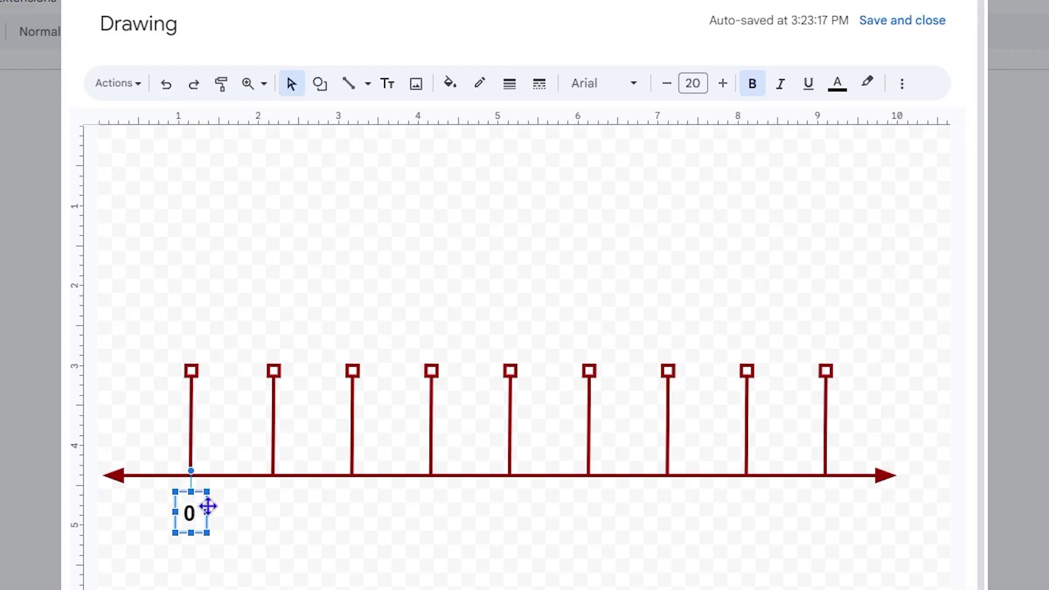
# Step: Centre the 0 label beneath the first marker
pyautogui.click(277, 552)
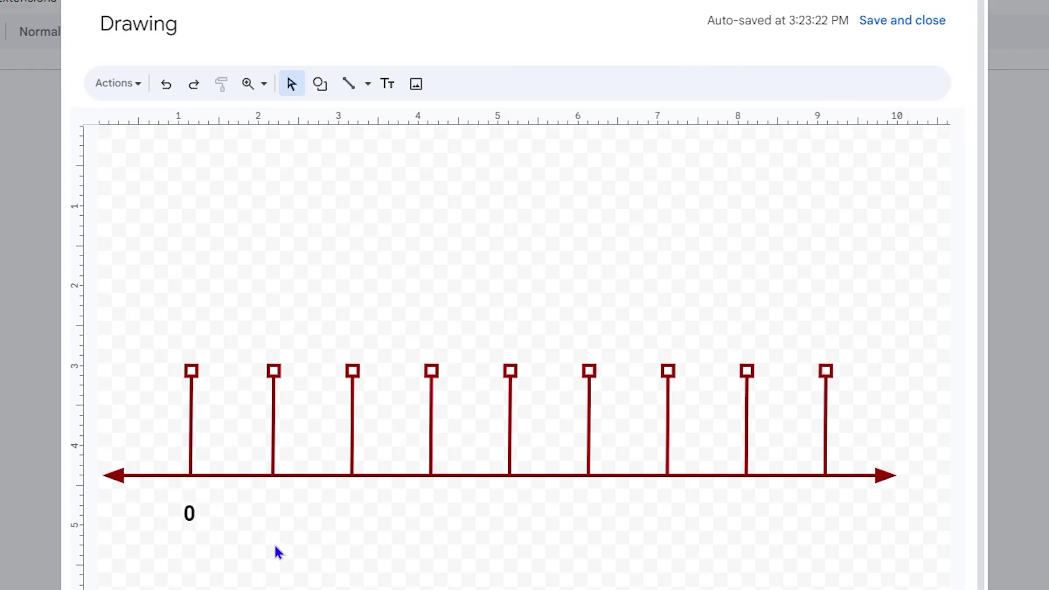
pyautogui.doubleClick(194, 509)
pyautogui.moveTo(198, 490)
pyautogui.mouseDown()
pyautogui.moveTo(213, 490)
pyautogui.moveTo(197, 487)
pyautogui.mouseUp()
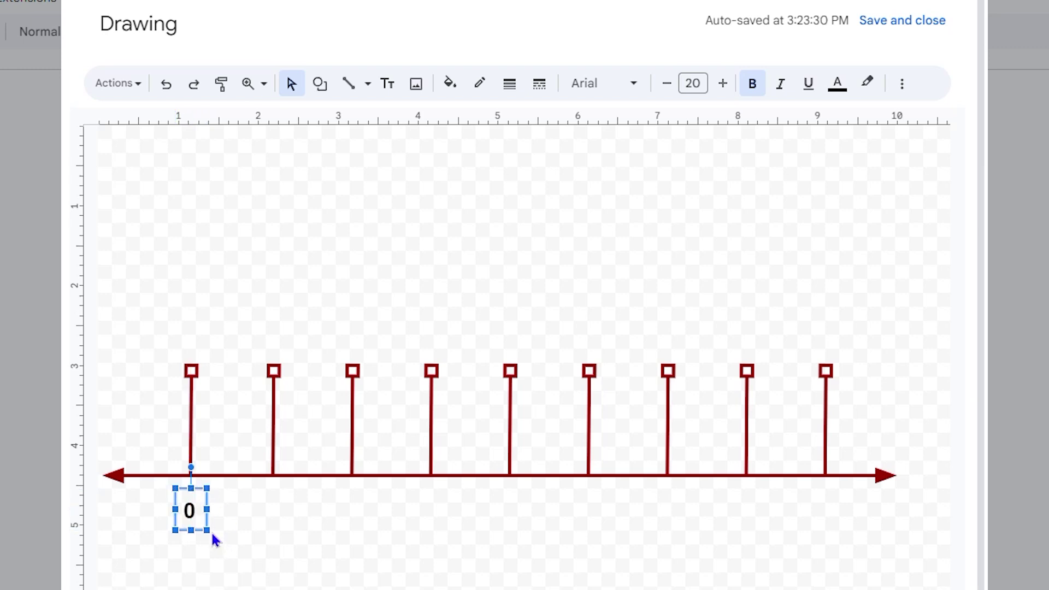
pyautogui.click(250, 553)
# Step: Duplicate the 0 label and place the copy under the second marker
pyautogui.click(188, 519)
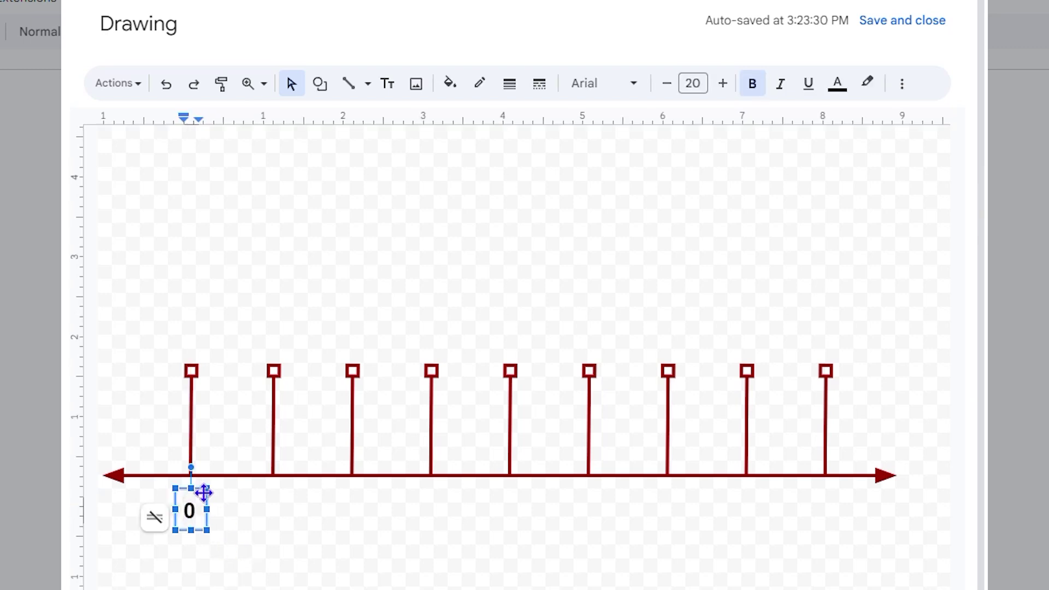
pyautogui.click(204, 493)
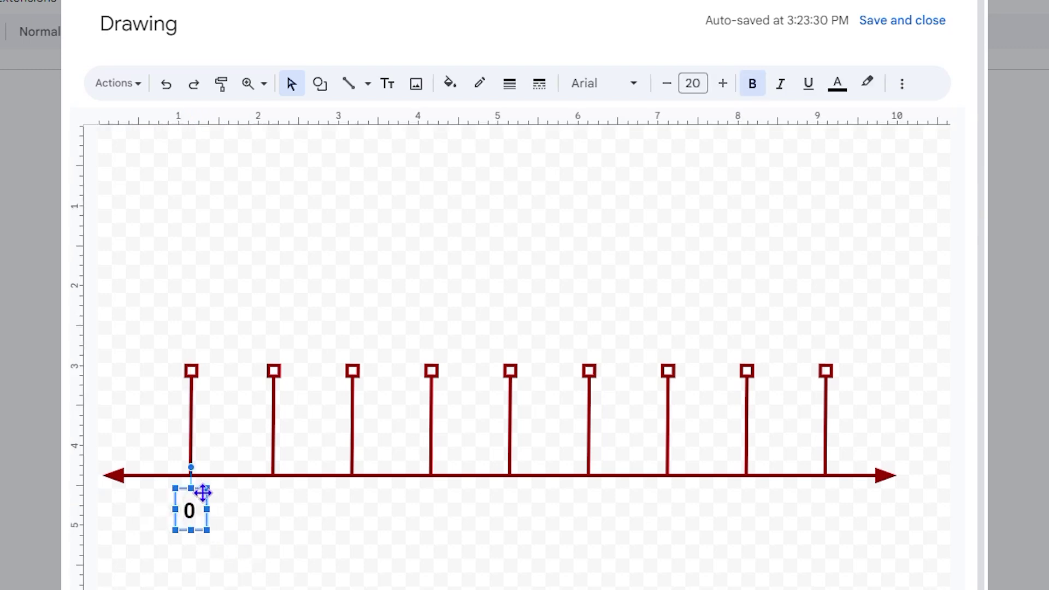
pyautogui.click(262, 531)
pyautogui.click(205, 524)
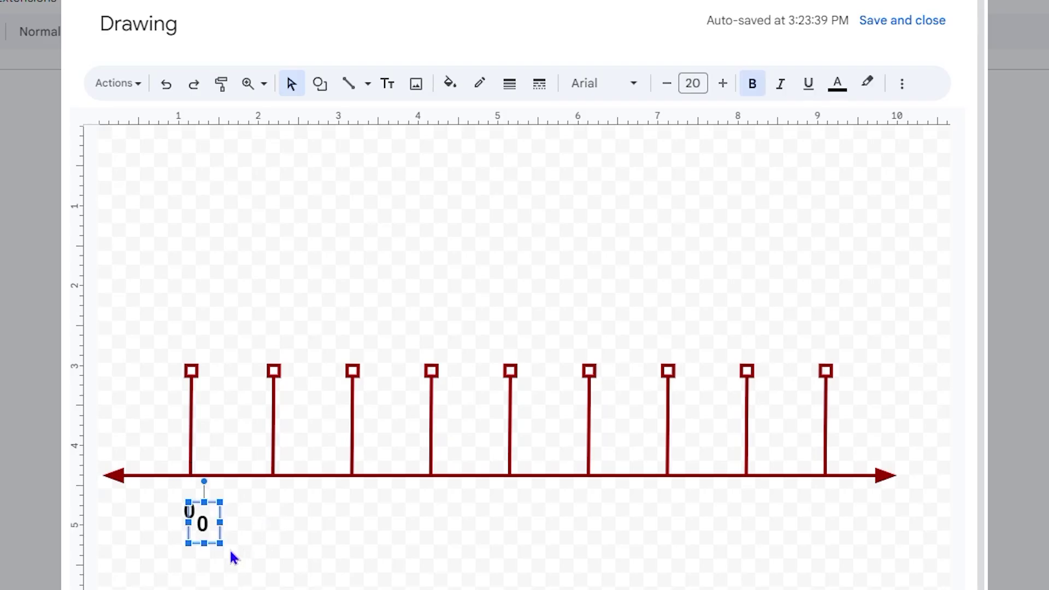
pyautogui.moveTo(213, 517); pyautogui.dragTo(279, 488)
# Step: Retype the copied label under the second marker as 1
pyautogui.click(304, 536)
pyautogui.doubleClick(272, 511)
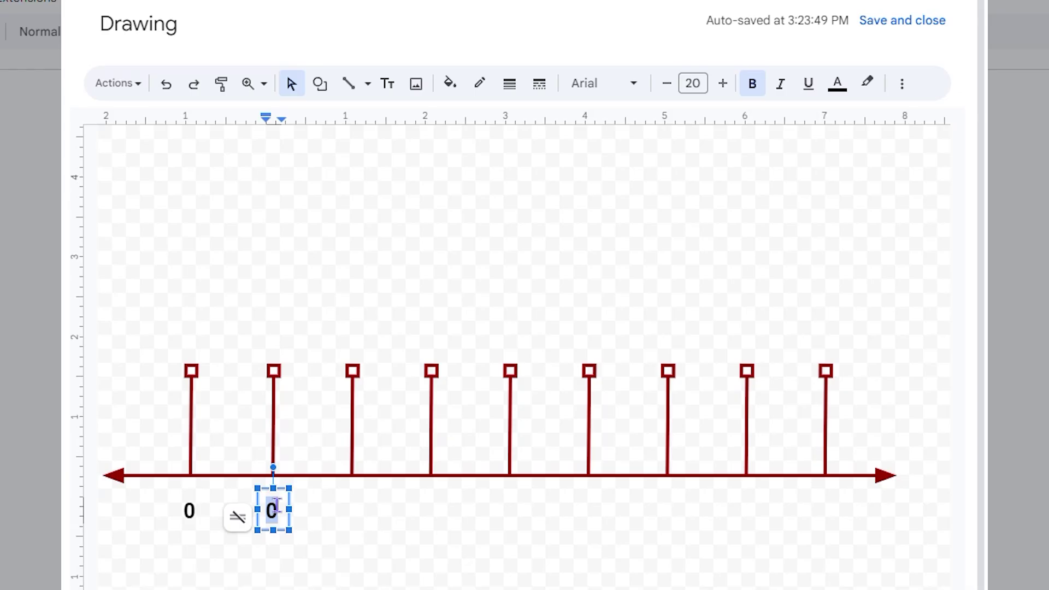
pyautogui.write('1')
pyautogui.click(337, 511)
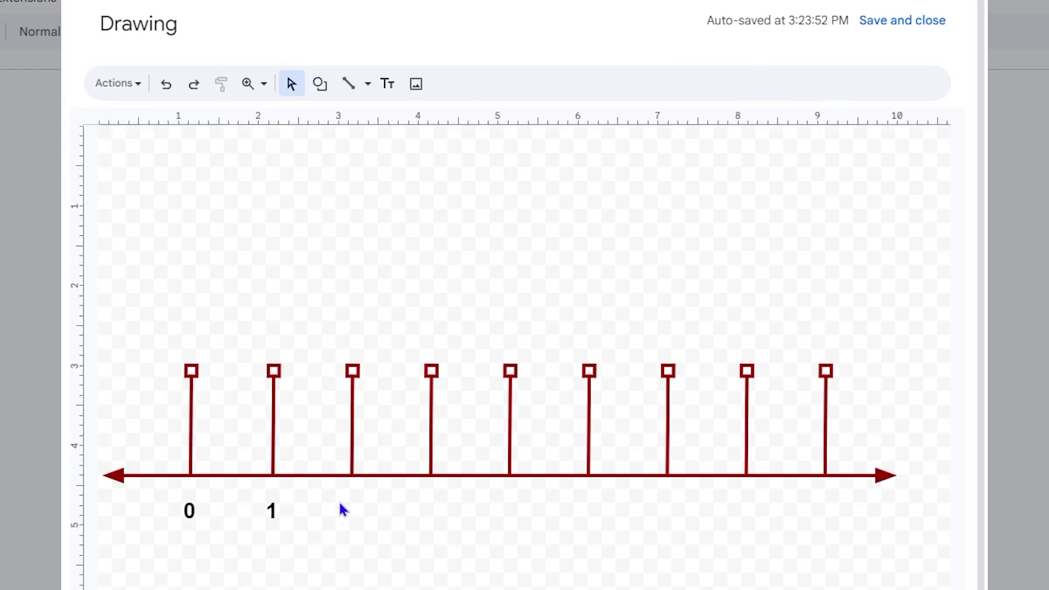
pyautogui.click(272, 511)
pyautogui.click(381, 502)
# Step: Paste a label copy under the third marker and change it to 2
pyautogui.hotkey('ctrl', 'v')
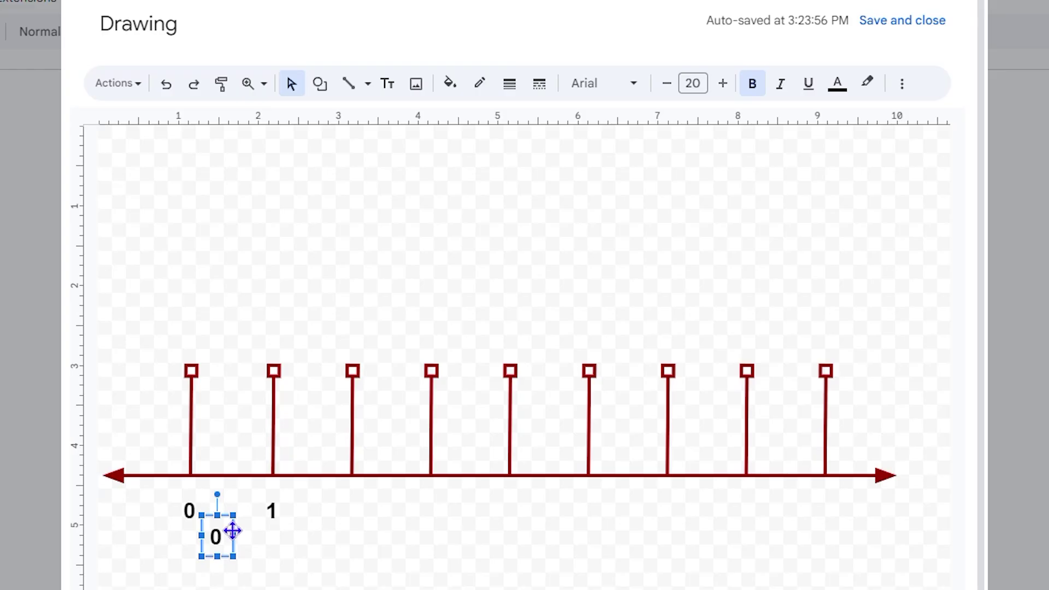
pyautogui.moveTo(226, 516); pyautogui.dragTo(351, 511)
pyautogui.click(360, 513)
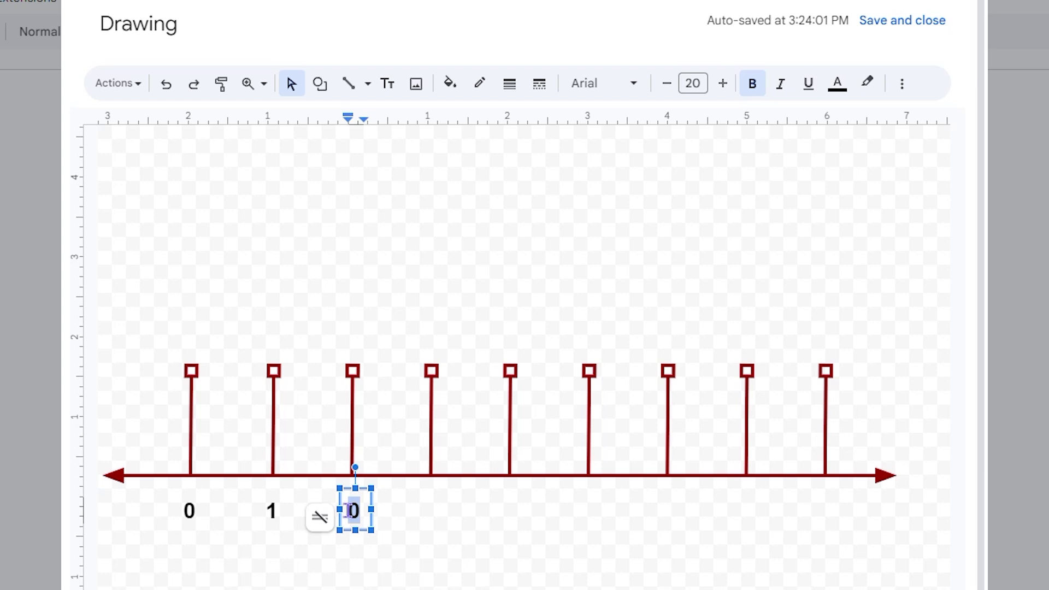
pyautogui.write('2')
pyautogui.click(454, 527)
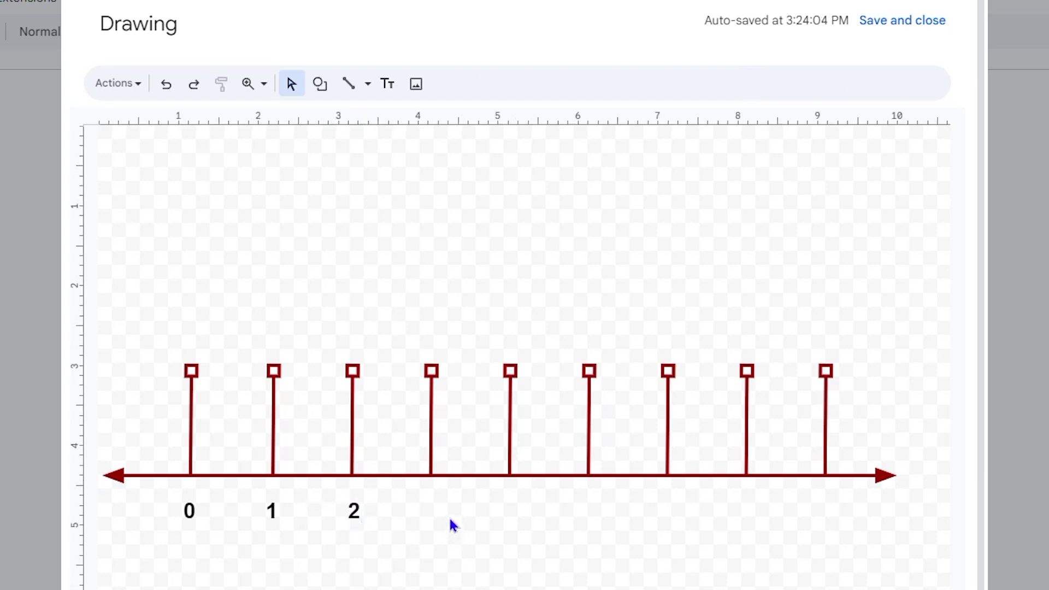
# Step: Add pasted labels 3 and 4 under the next markers
pyautogui.hotkey('ctrl', 'v')
pyautogui.write('3')
pyautogui.moveTo(235, 526); pyautogui.dragTo(512, 498)
pyautogui.hotkey('ctrl', 'v')
pyautogui.write('4')
pyautogui.hotkey('ctrl', 'v')
pyautogui.moveTo(262, 557); pyautogui.dragTo(590, 490)
# Step: Add pasted labels 5, 6, 7 and 8 under the remaining markers
pyautogui.write('5')
pyautogui.hotkey('ctrl', 'v')
pyautogui.write('6')
pyautogui.hotkey('ctrl', 'v')
pyautogui.write('7')
pyautogui.hotkey('ctrl', 'v')
pyautogui.write('8')
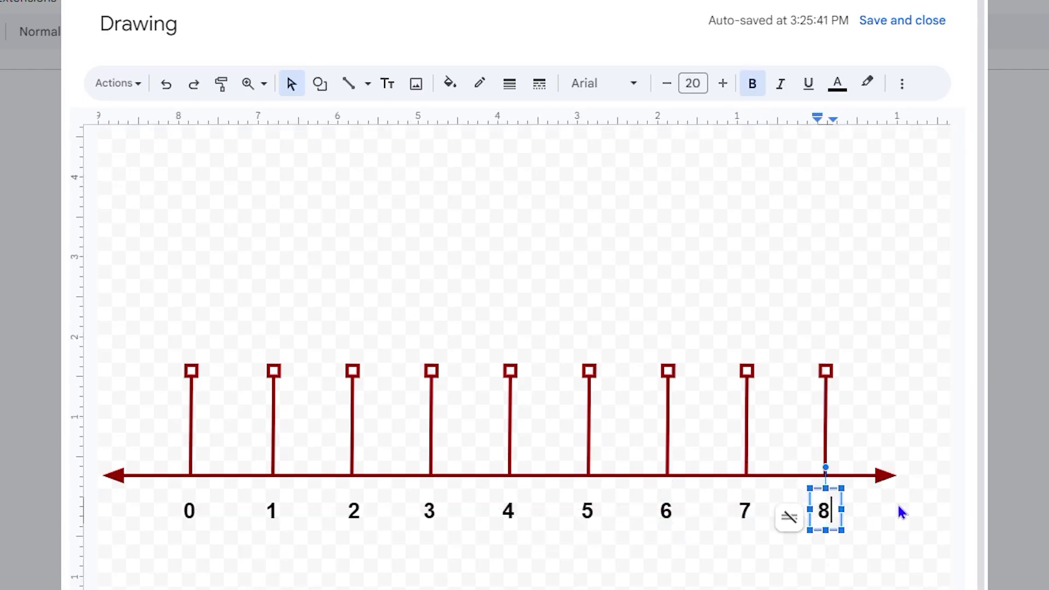
pyautogui.click(875, 527)
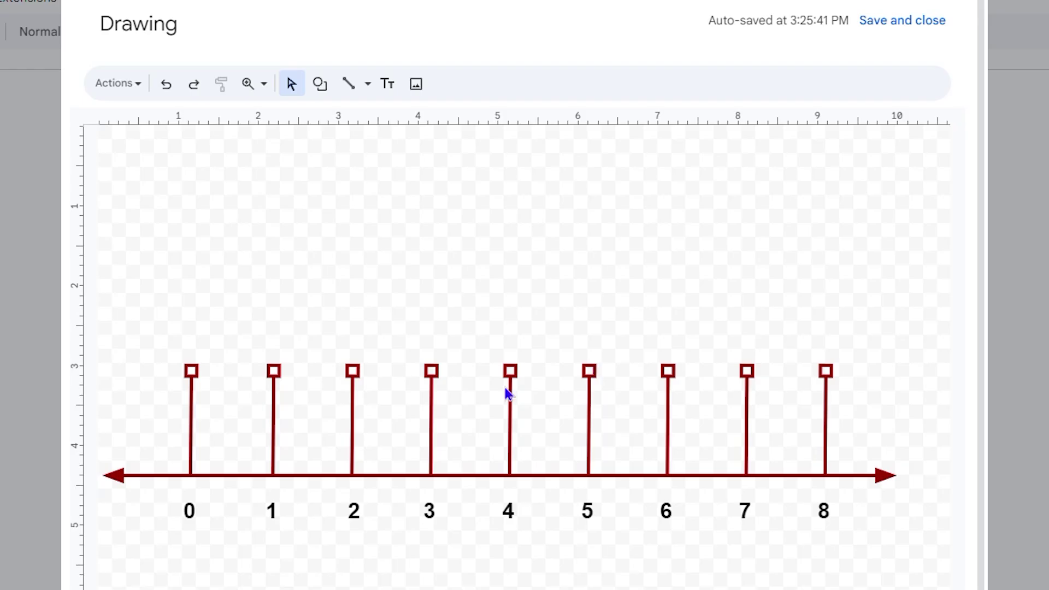
# Step: Save and close the drawing so the 0–8 timeline appears in the document
pyautogui.click(190, 427)
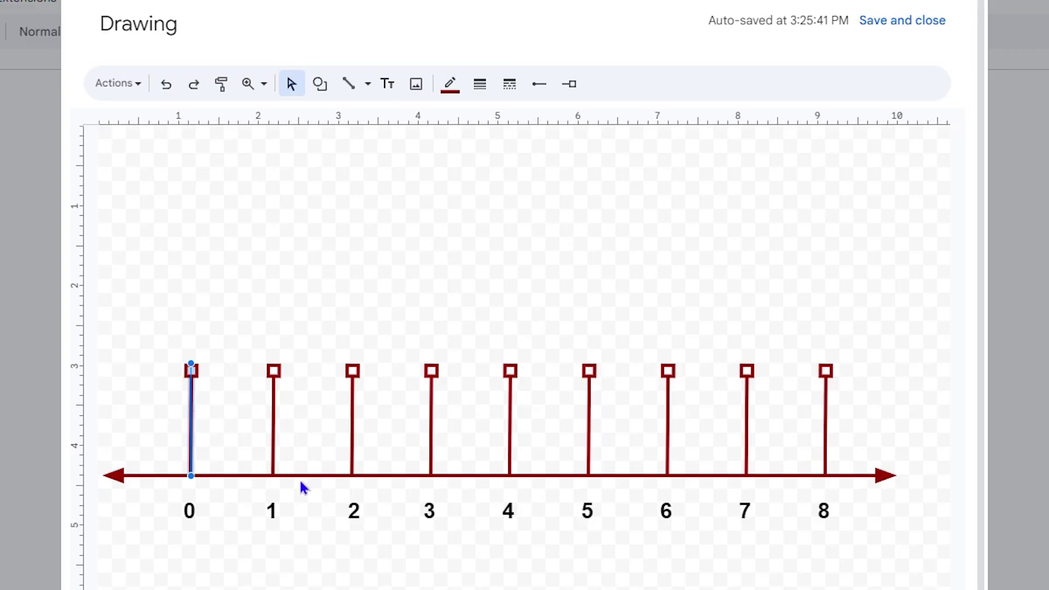
pyautogui.click(356, 559)
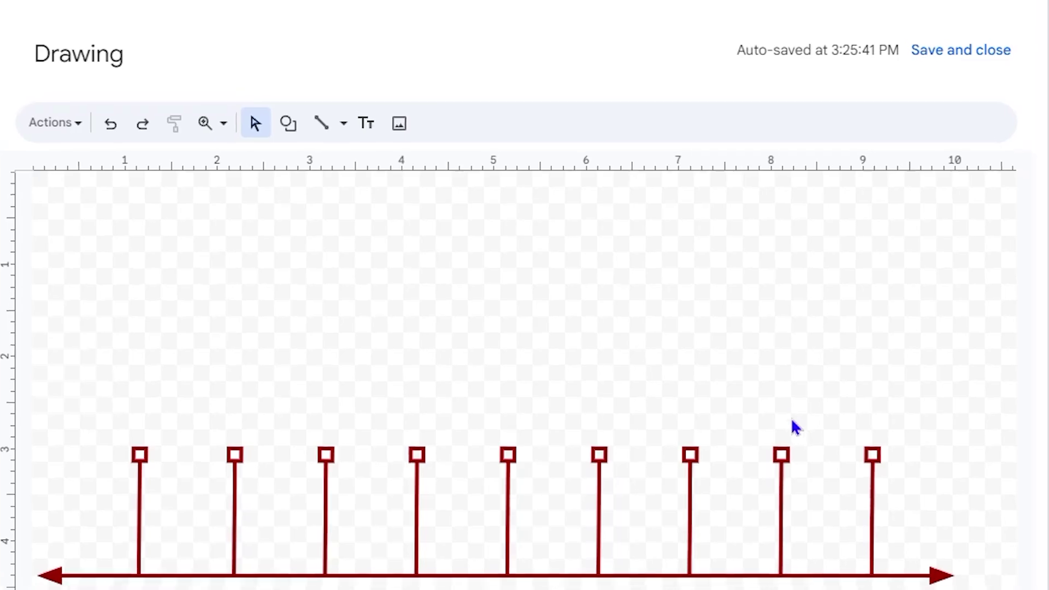
pyautogui.click(972, 59)
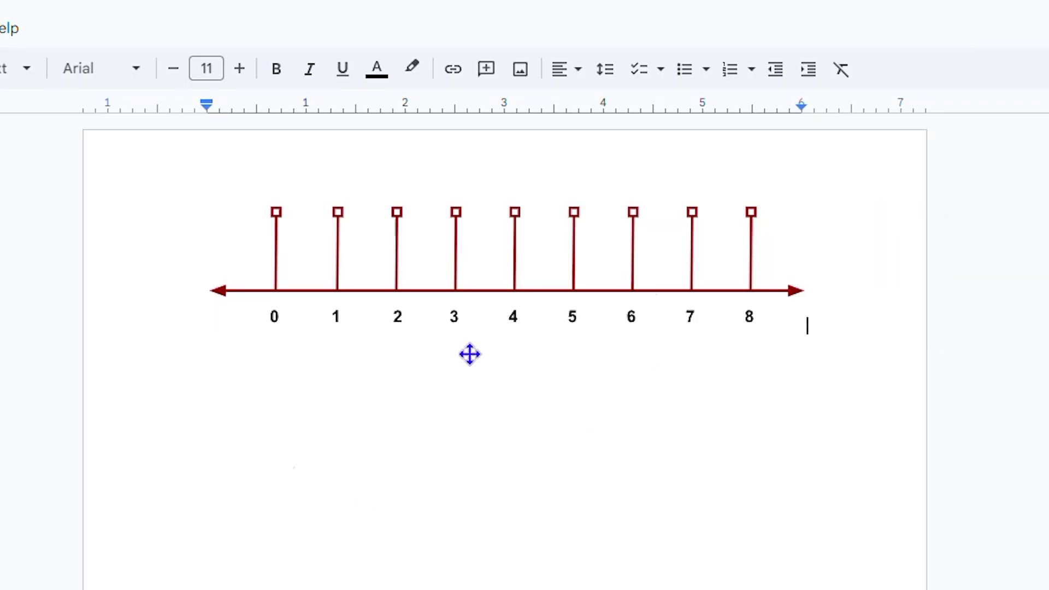